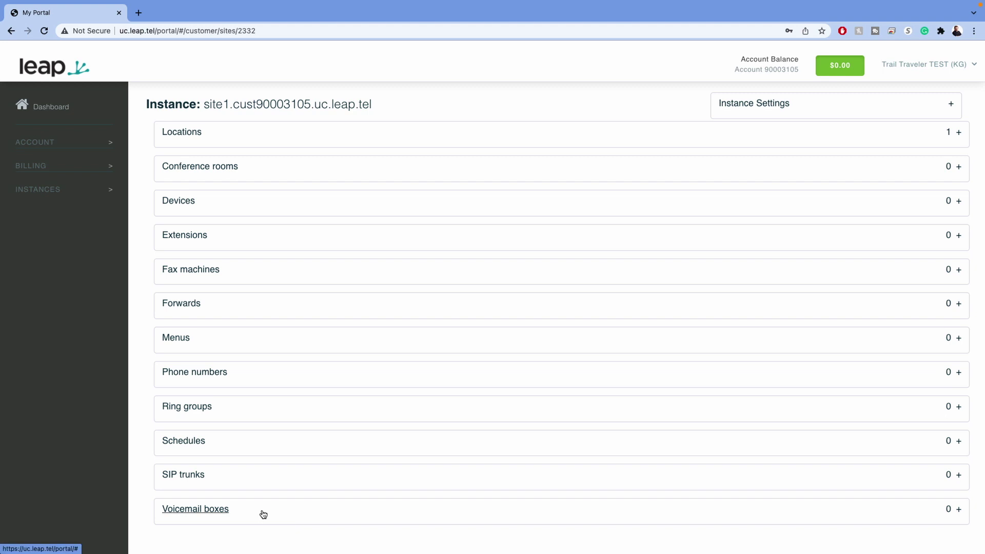
- Scroll to the Voicemail boxes panel and start a new voicemail box
scroll(301, 498, "down", 1)
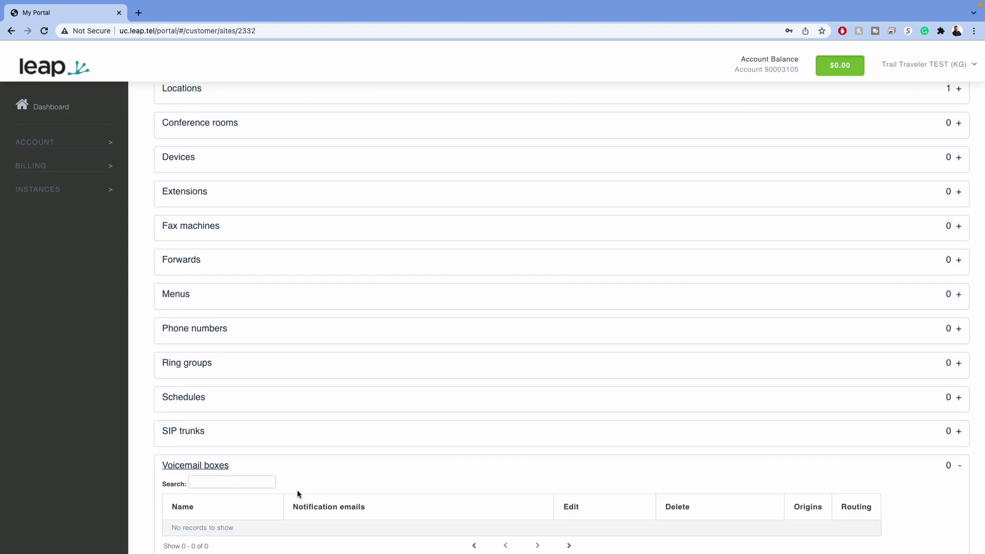
scroll(308, 492, "down", 2)
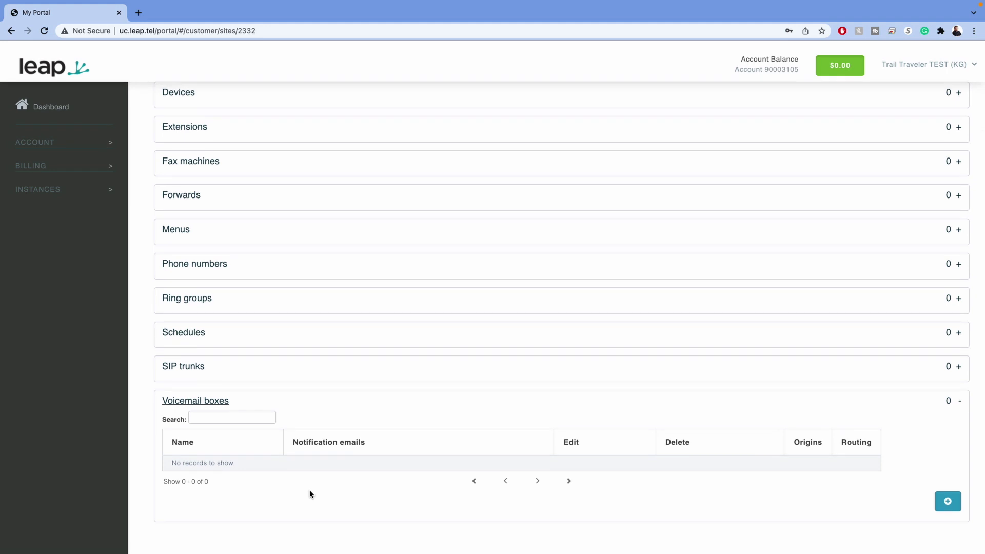
scroll(277, 440, "up", 1)
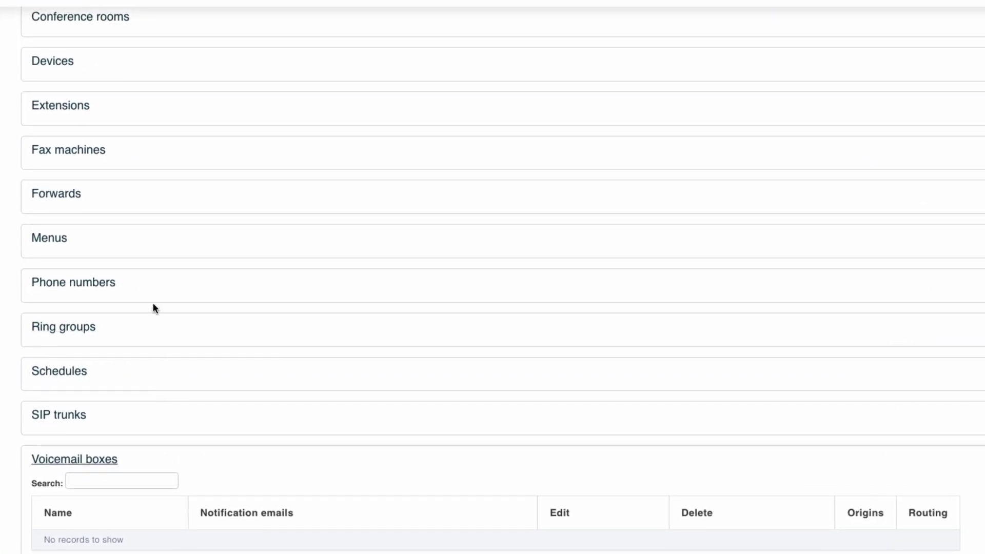
scroll(152, 368, "up", 3)
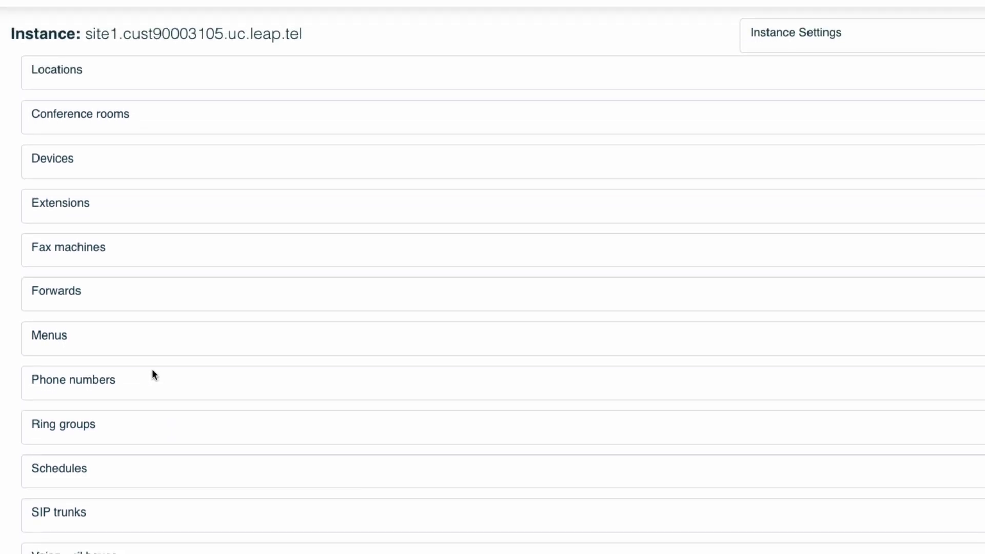
scroll(153, 373, "down", 1)
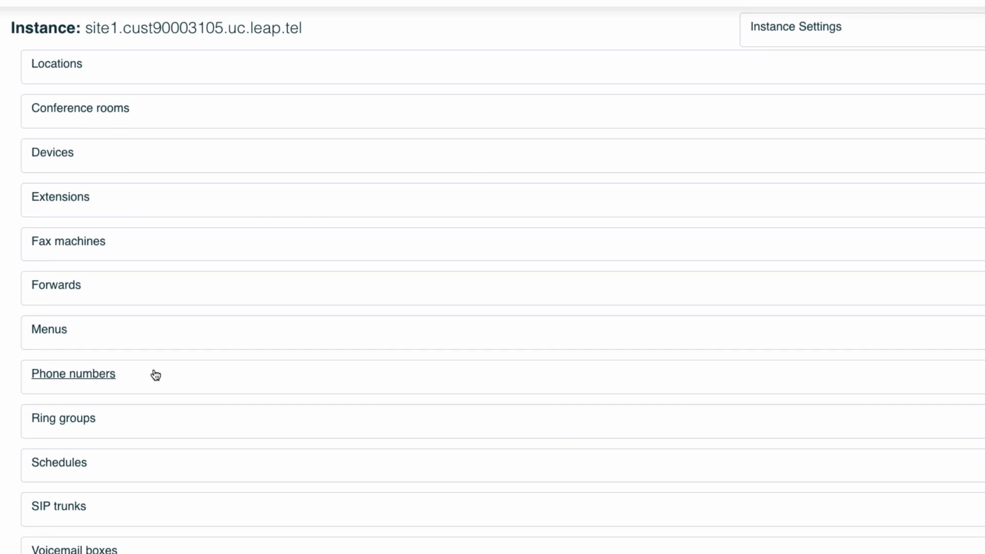
scroll(177, 366, "down", 3)
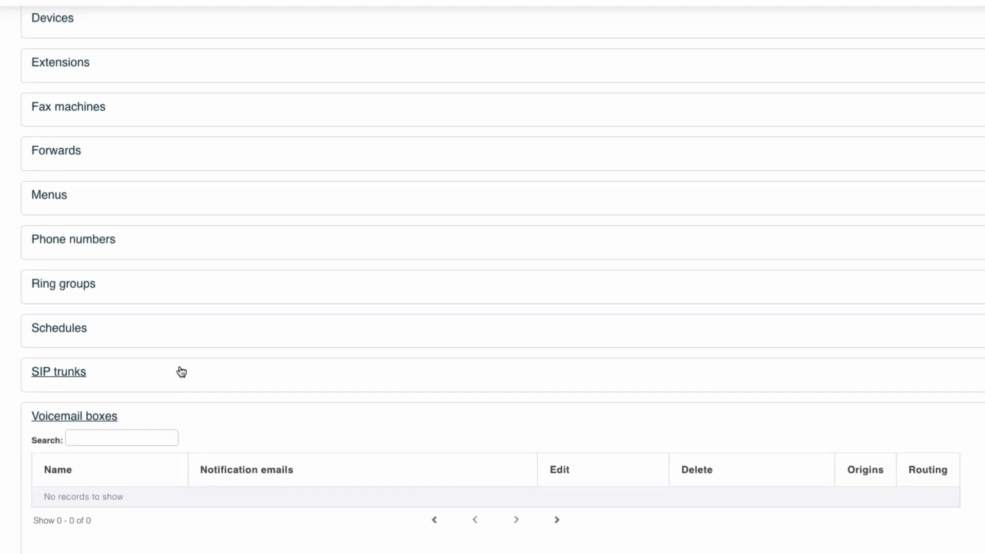
left_click(75, 417)
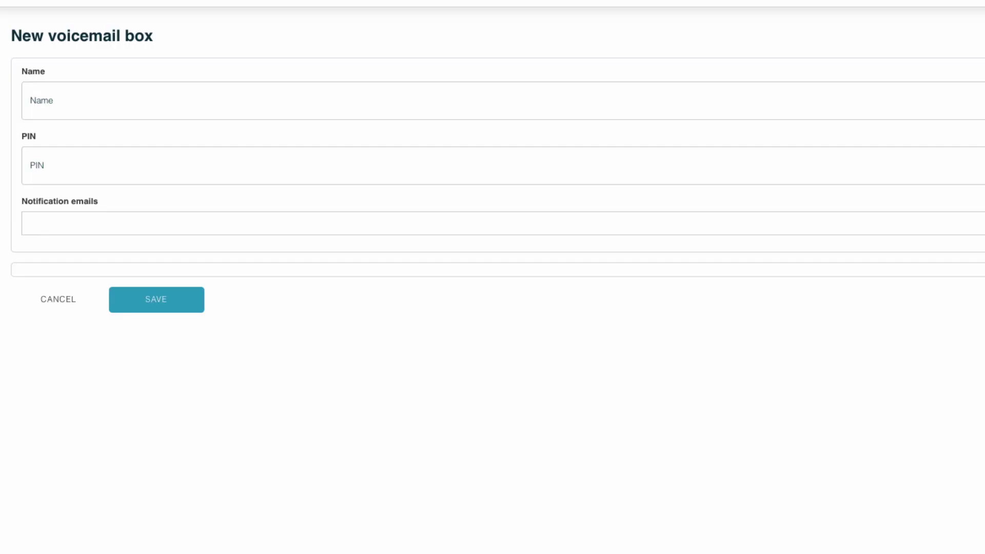
- Enter the owner's first name, a PIN and the notification e-mail address, then save the voicemail box
left_click(89, 103)
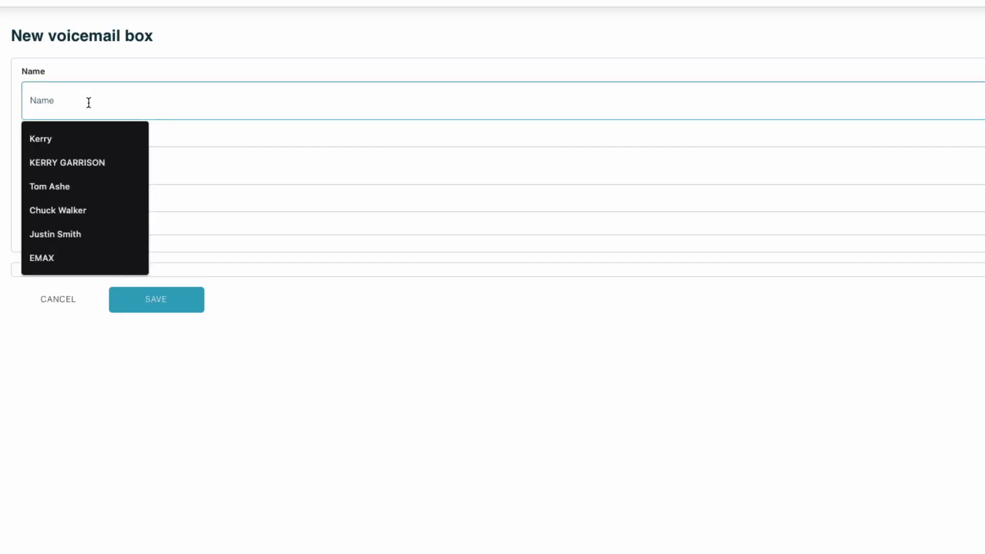
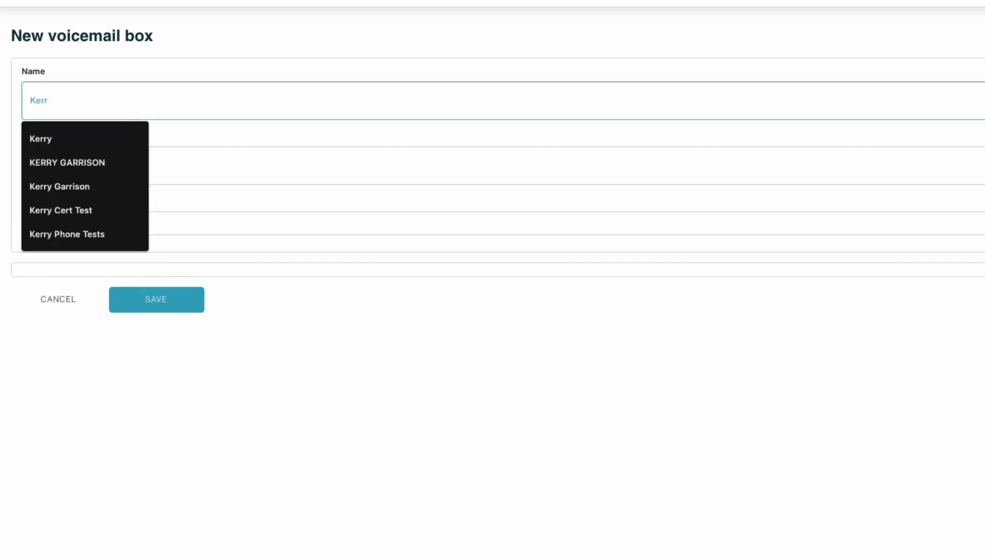
key("Tab")
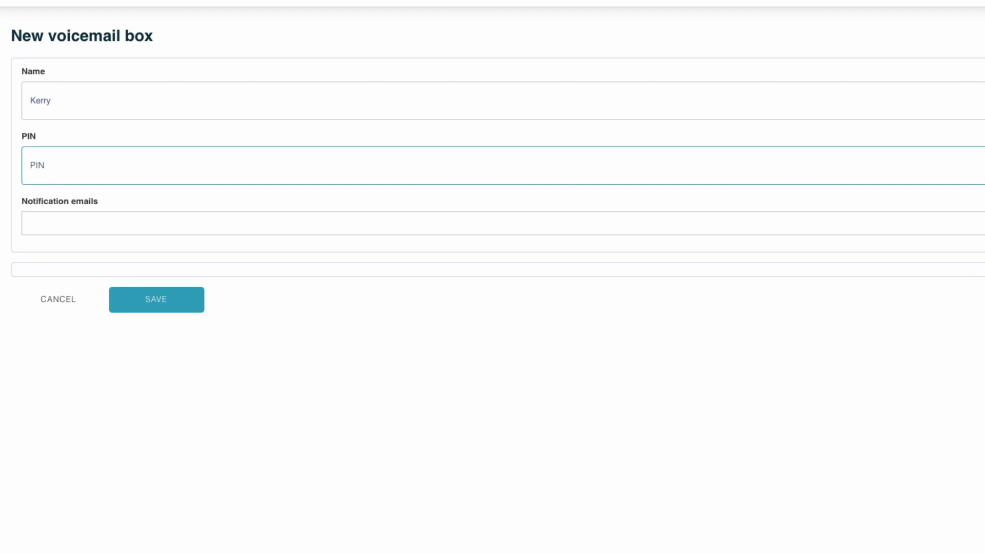
key("Tab")
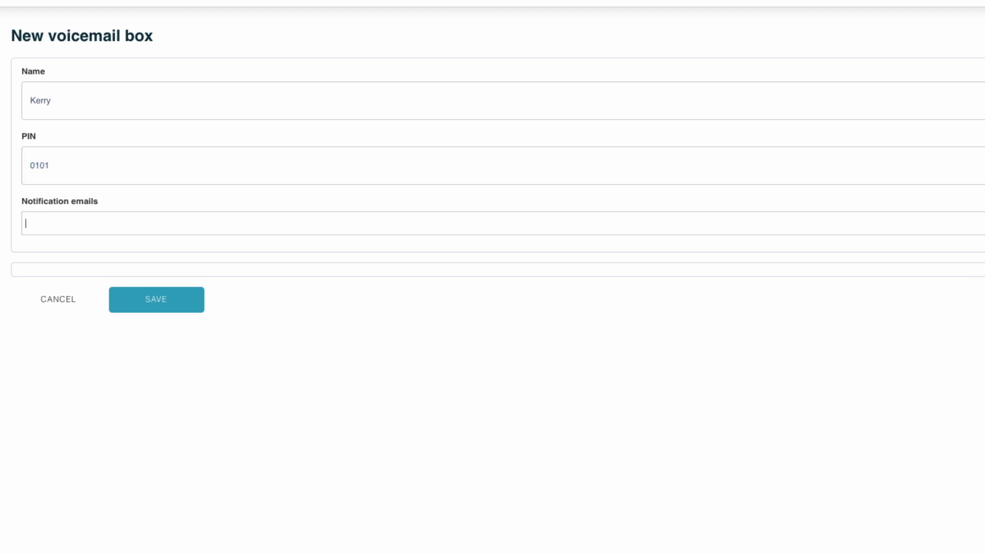
left_click(160, 309)
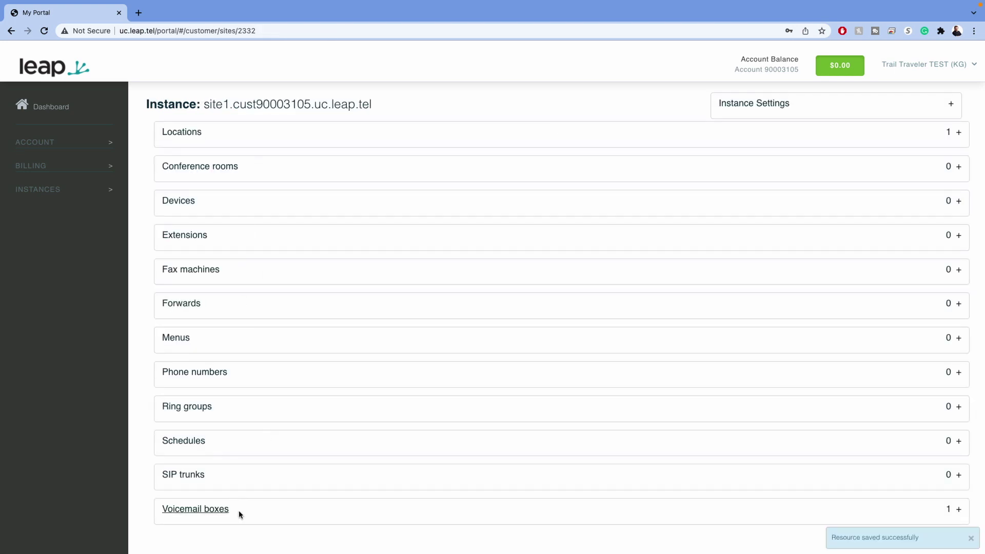
- Start a new extension from the Extensions list and enter the user's full name
left_click(264, 242)
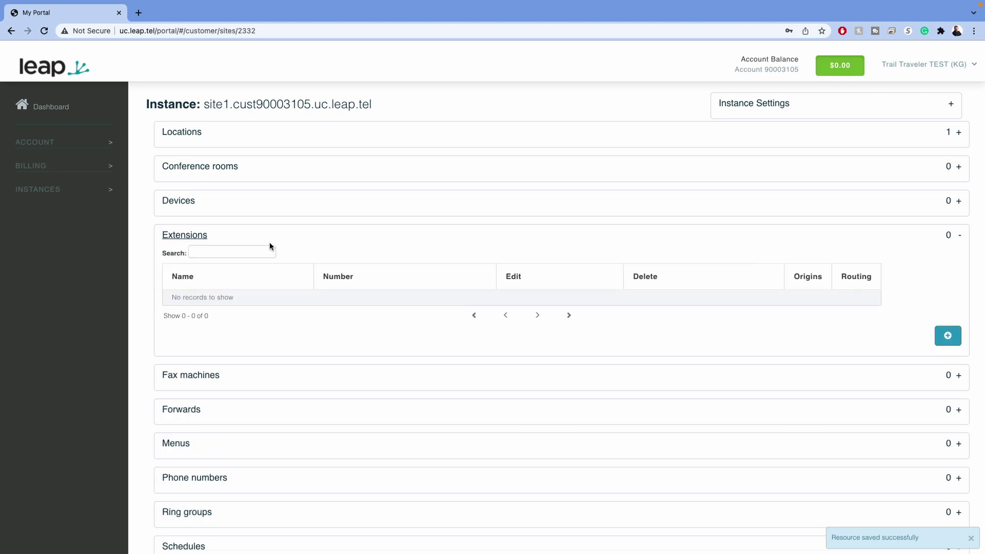
scroll(462, 287, "down", 1)
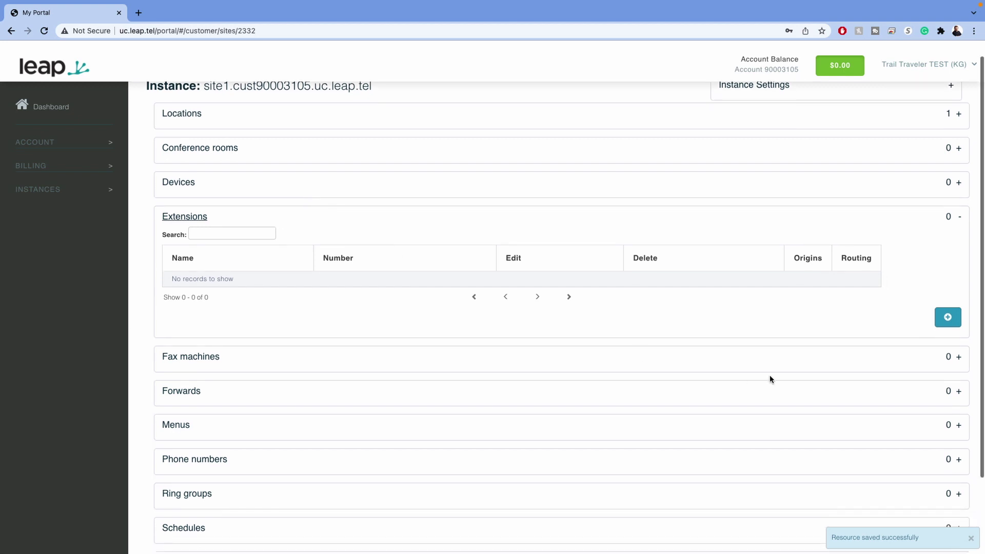
left_click(948, 317)
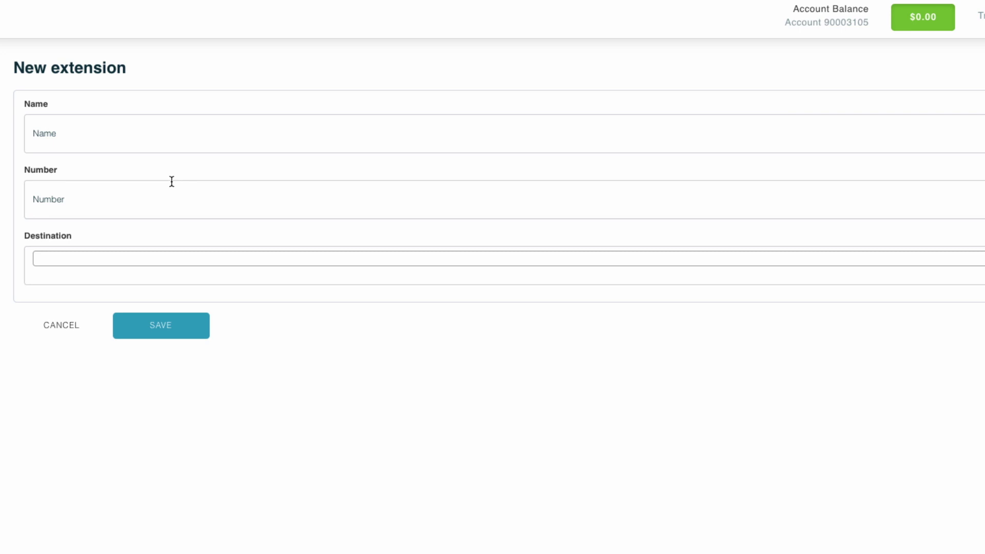
left_click(101, 133)
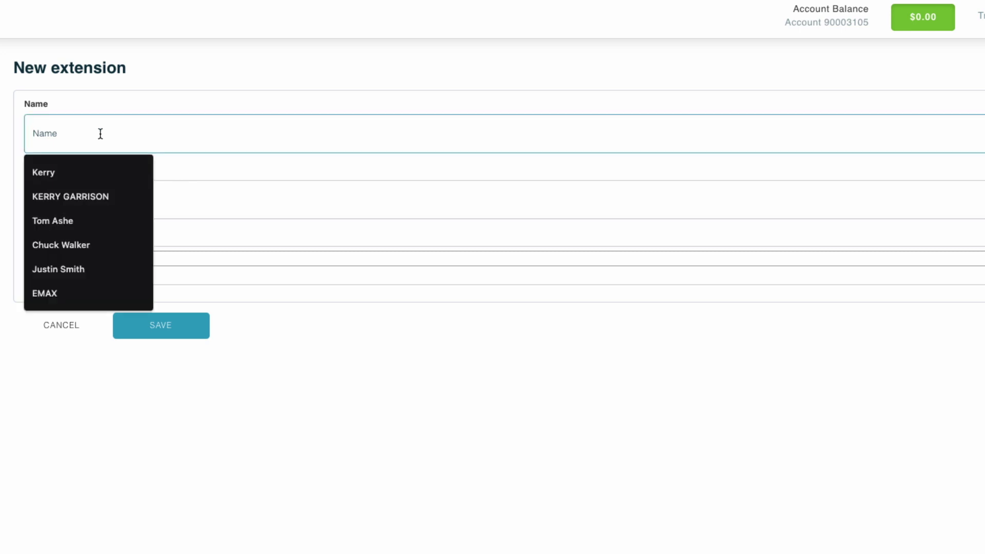
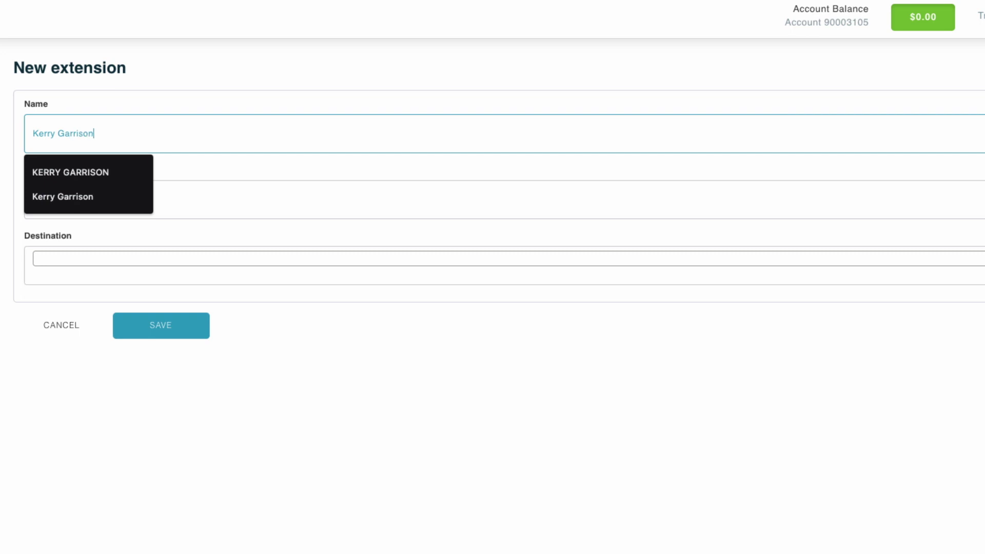
key("Tab")
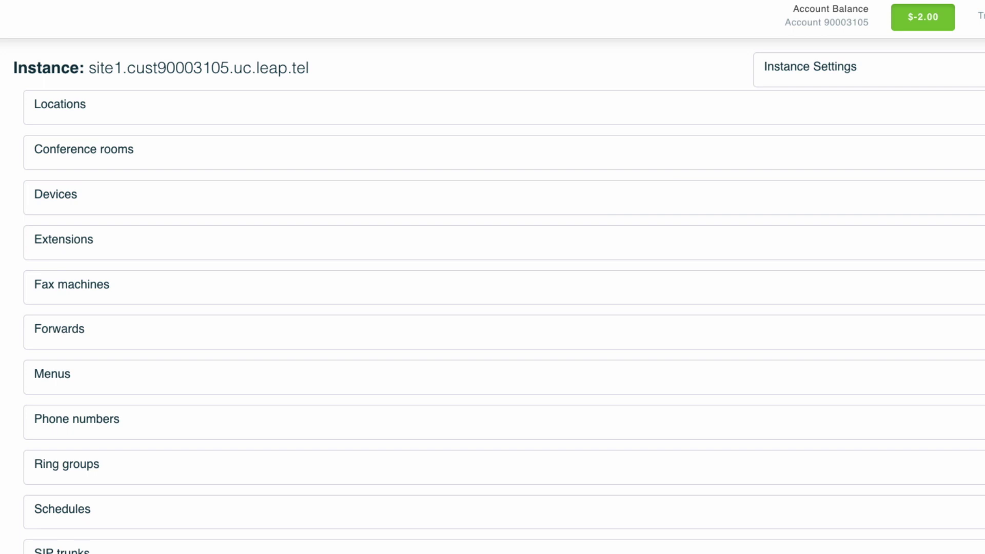
- Add a new device from the Devices list, entering the desk phone's name and login, keeping the generated password
left_click(262, 203)
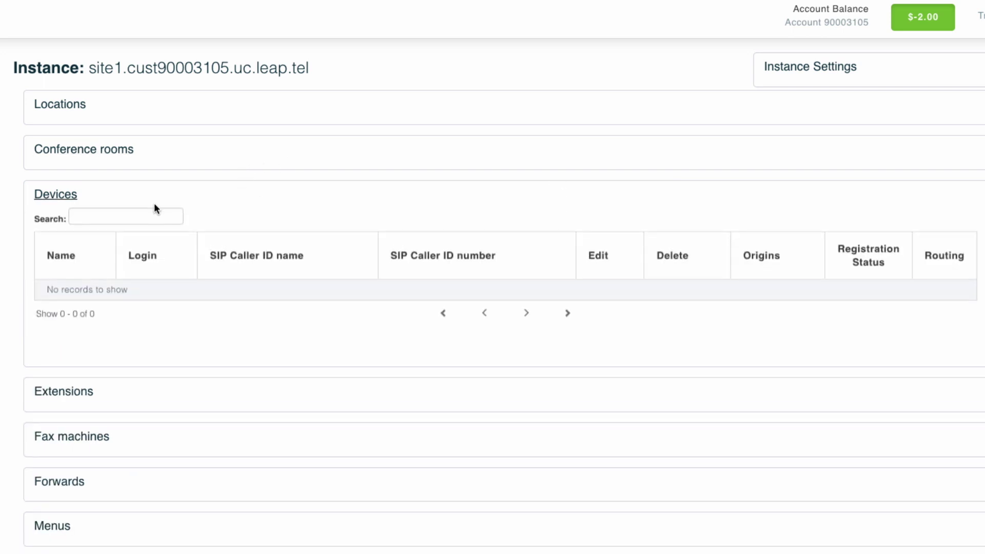
left_click(975, 195)
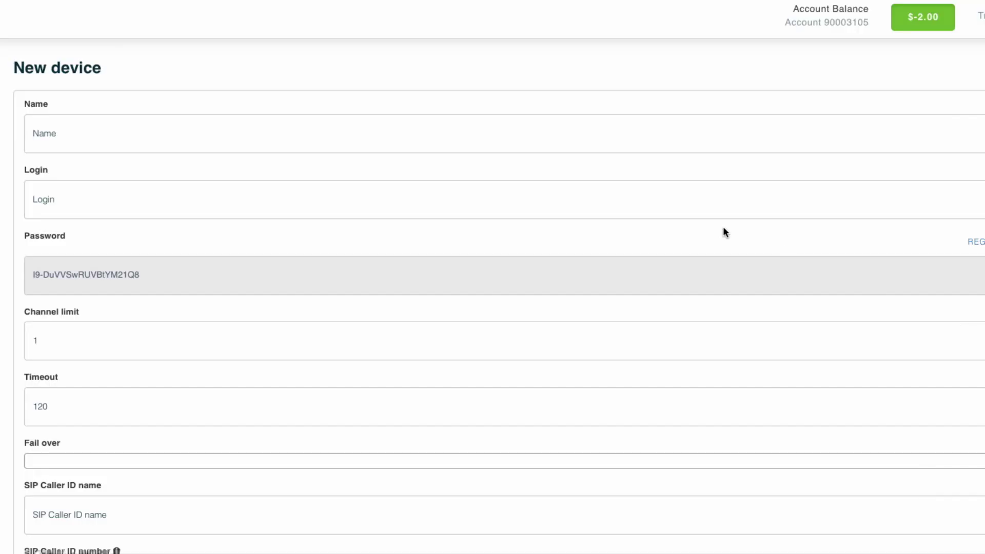
left_click(99, 133)
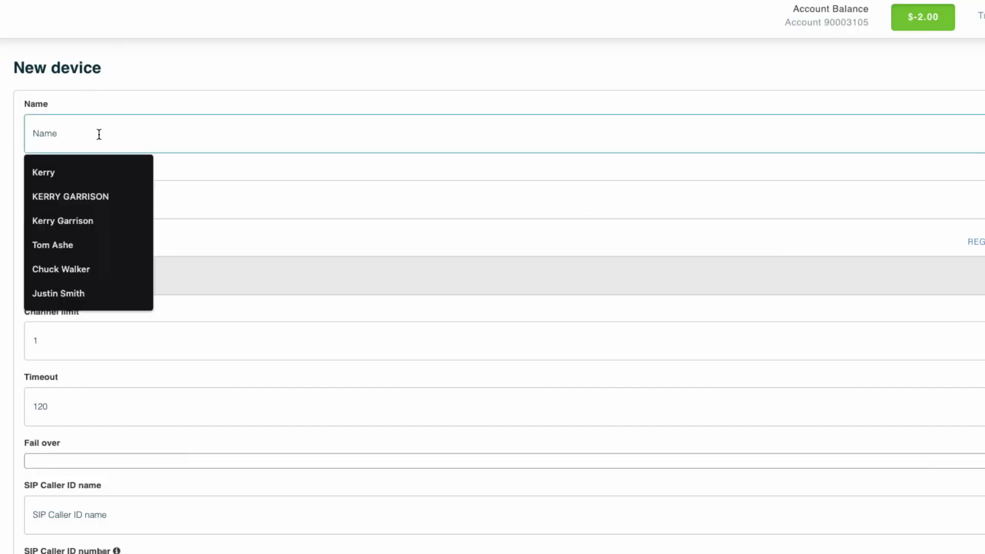
type("KERRY'S D")
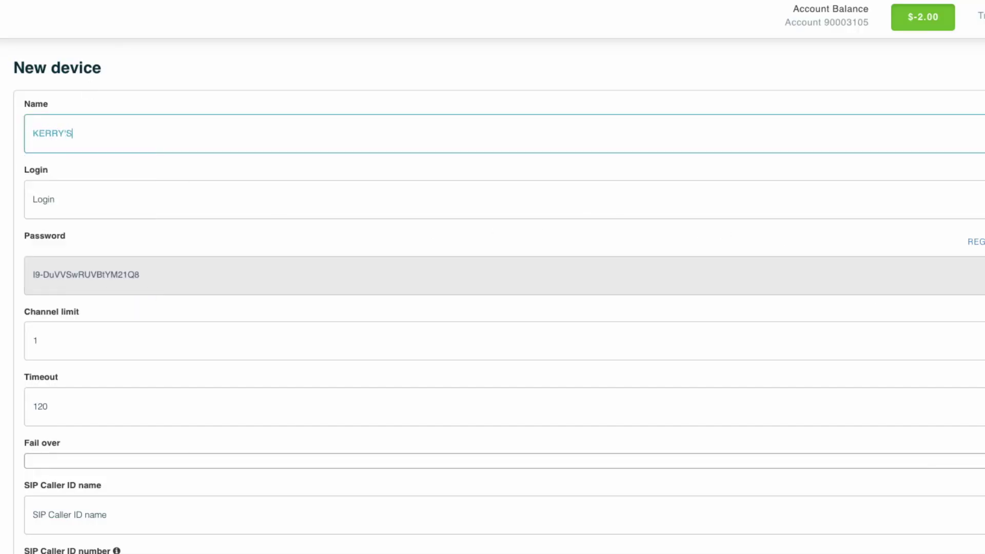
type("ESK PHONME")
left_click(163, 202)
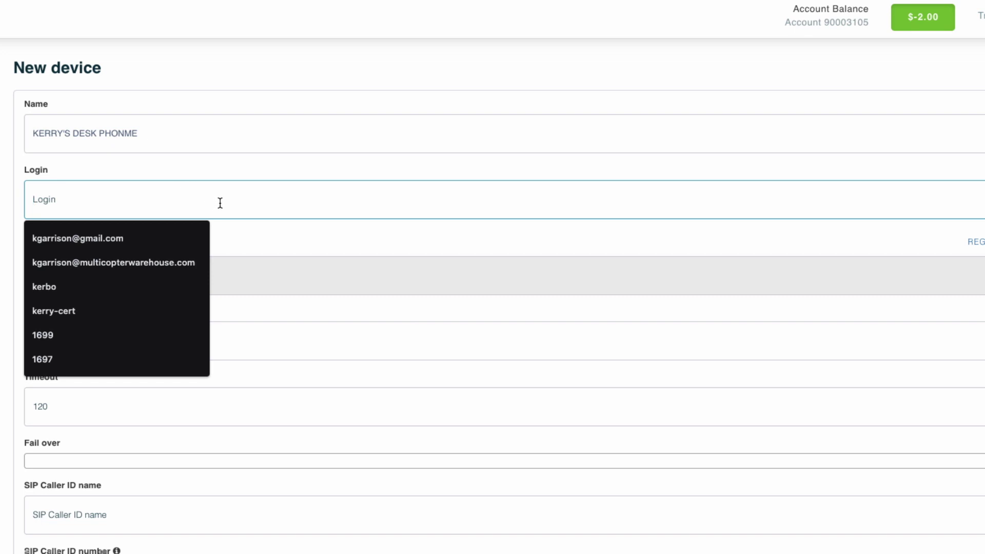
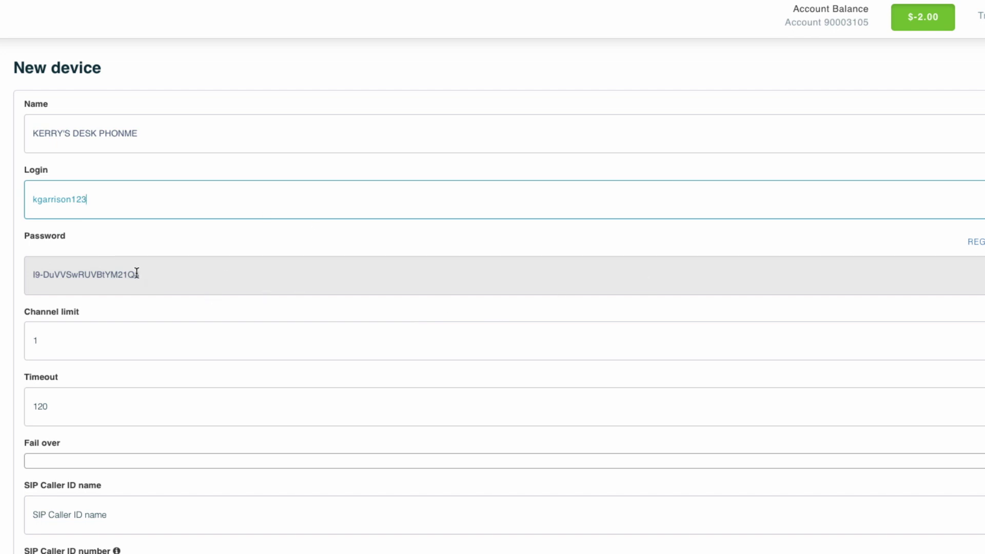
left_click(89, 343)
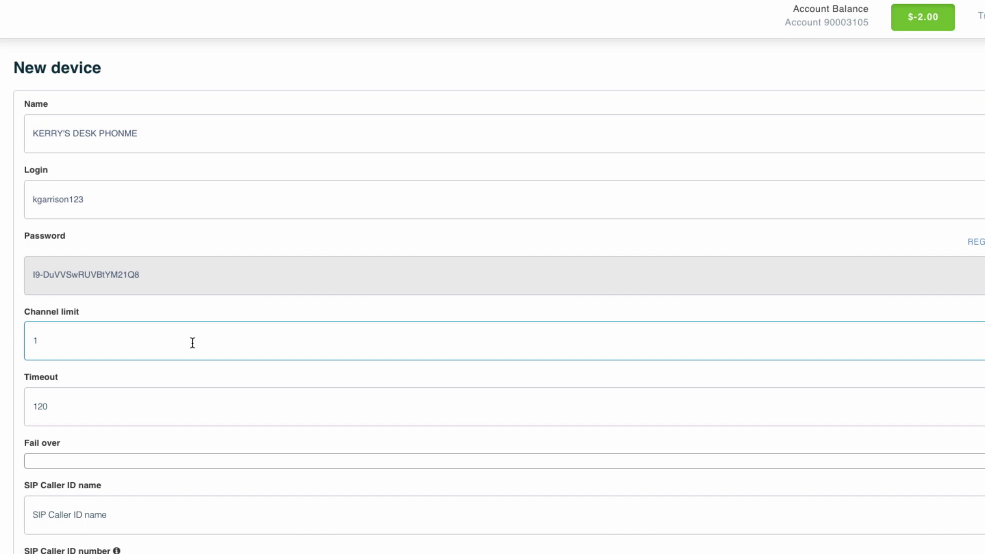
- Set channel limit 4, timeout 20 and fail over to voicemail box 1312
key("BackSpace")
type("4")
left_click(100, 409)
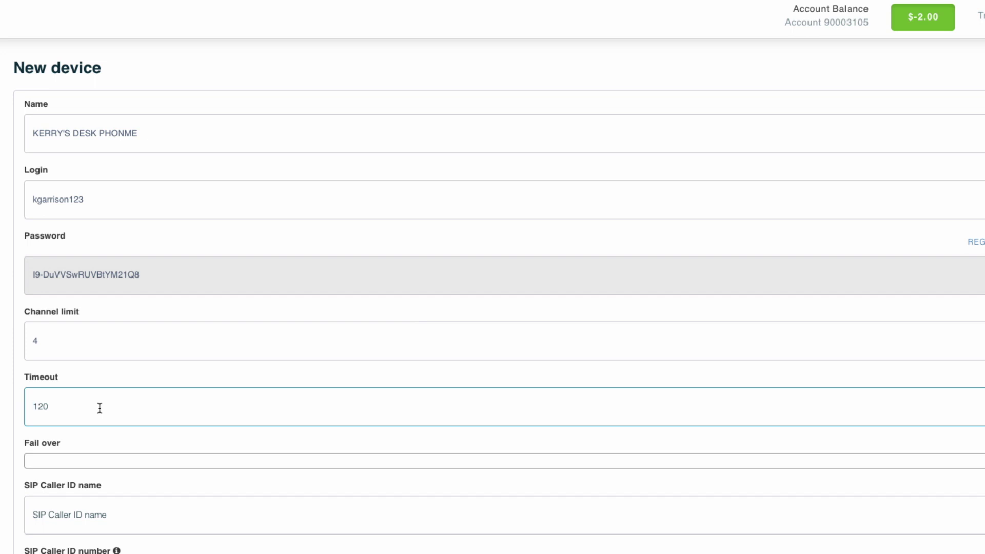
key("Delete")
left_click(99, 466)
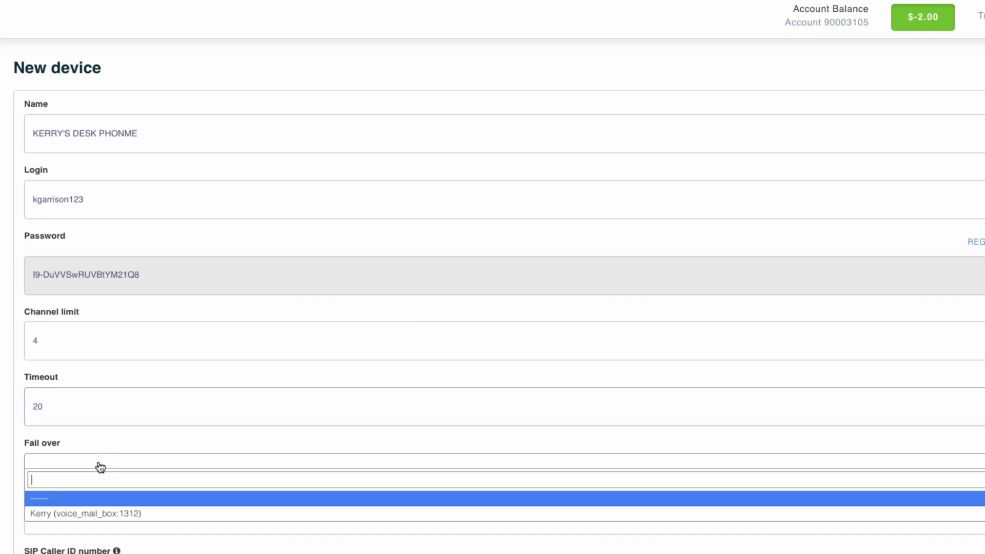
left_click(107, 514)
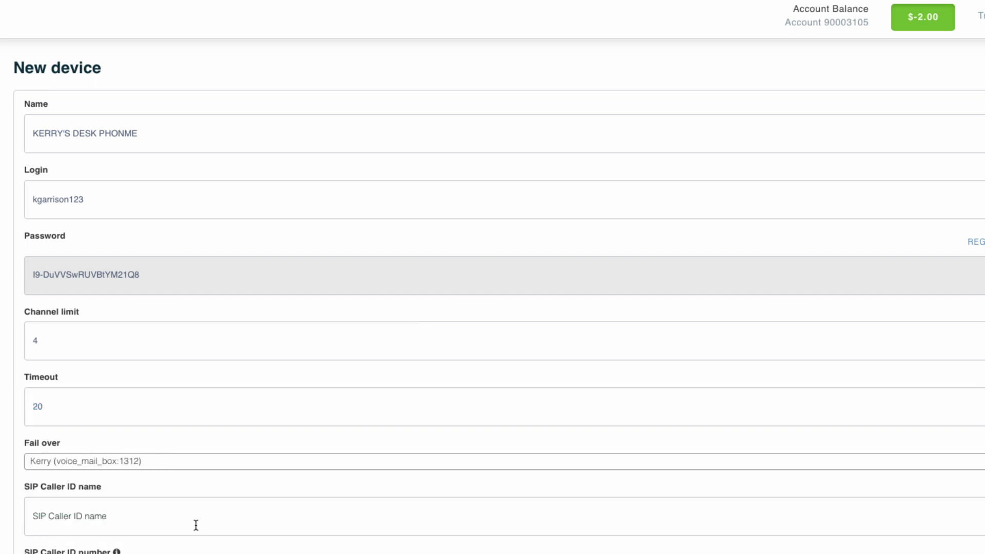
- Set the timezone to America/Denver and save the desk phone device
scroll(194, 524, "down", 3)
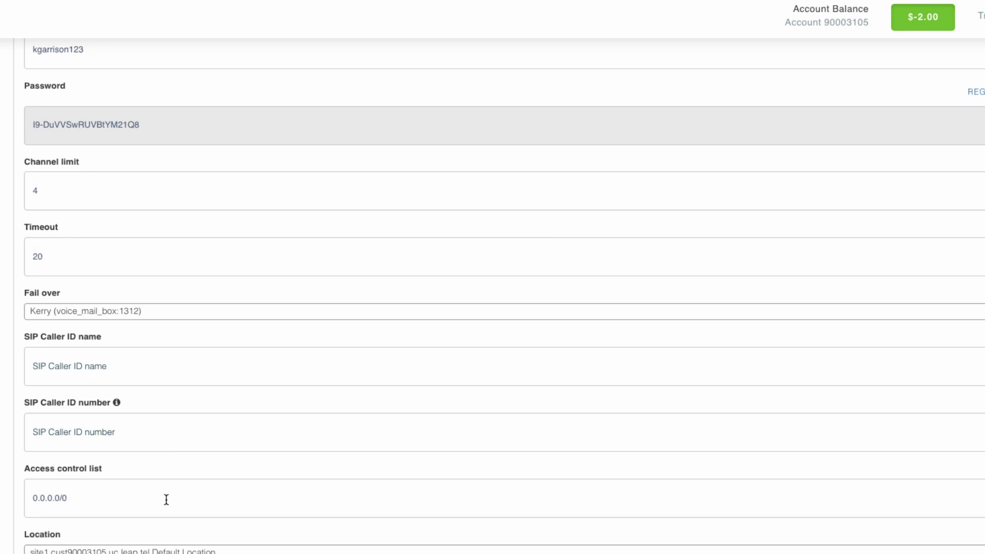
left_click(112, 502)
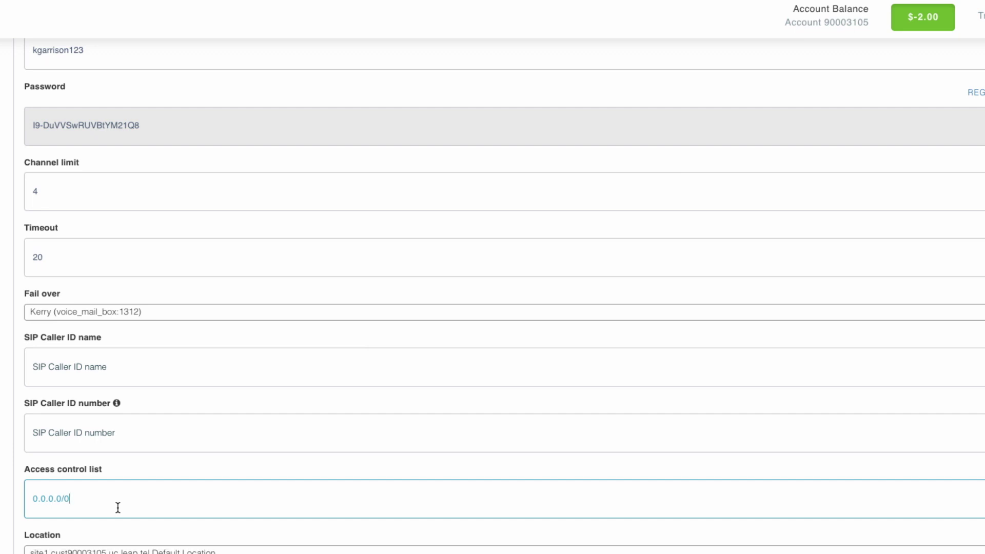
scroll(117, 507, "down", 1)
scroll(118, 508, "down", 3)
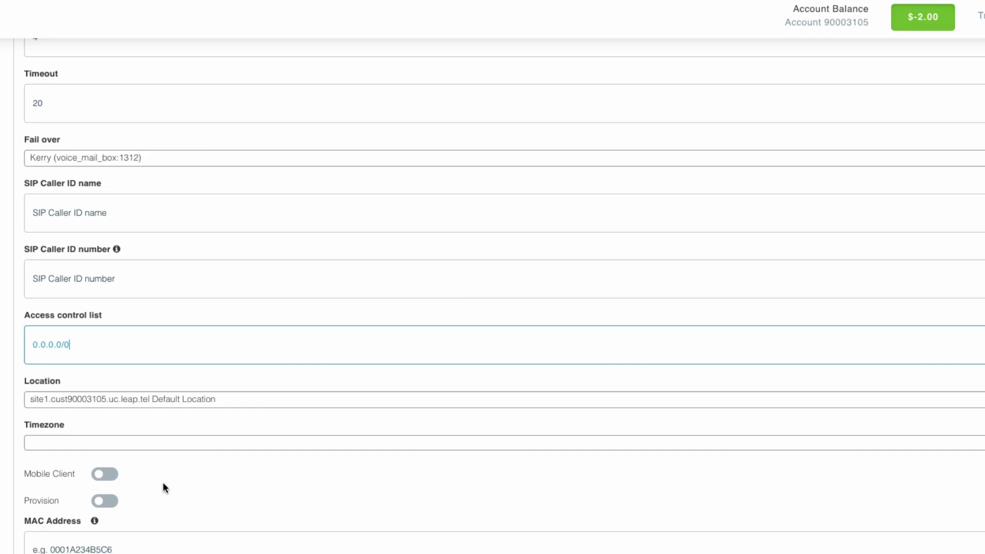
left_click(85, 448)
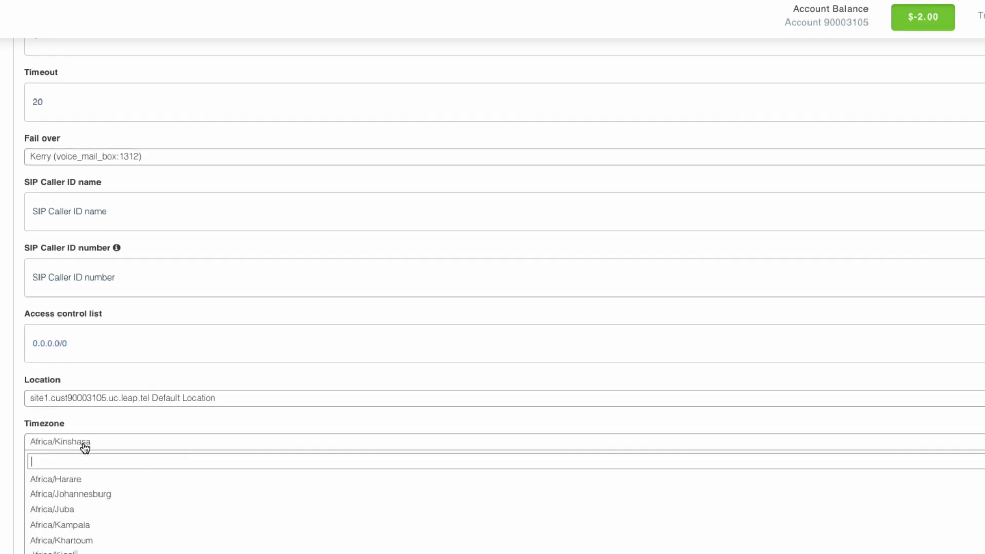
type("denver")
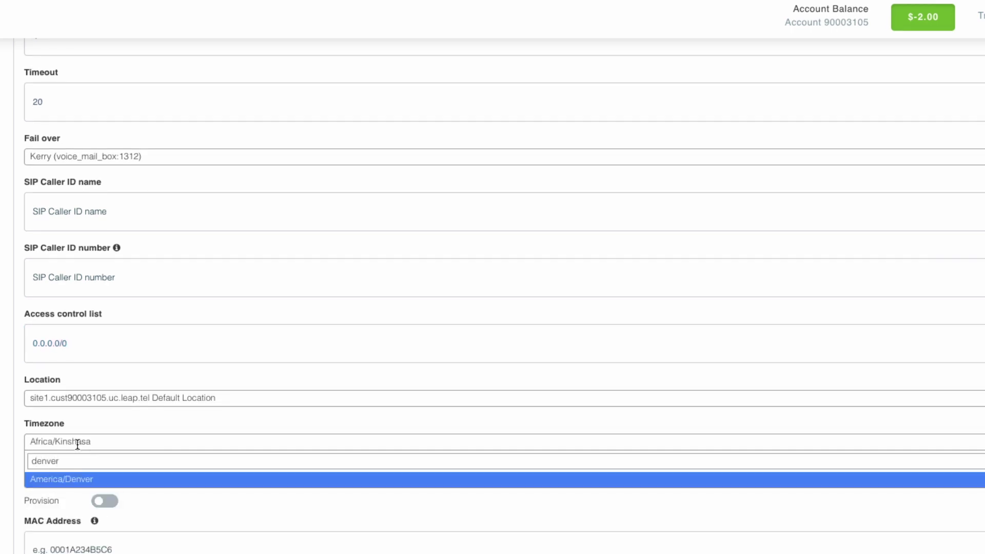
left_click(66, 480)
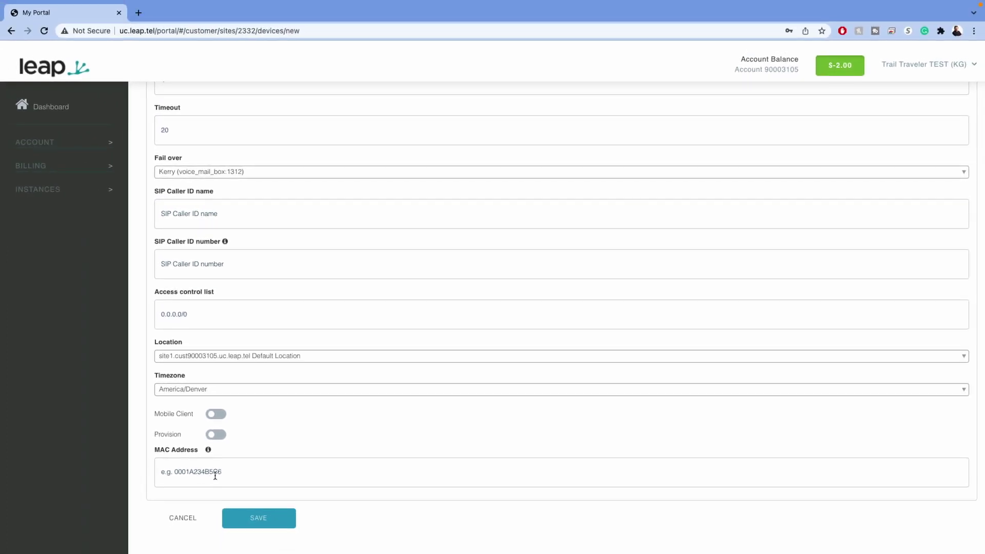
left_click(266, 519)
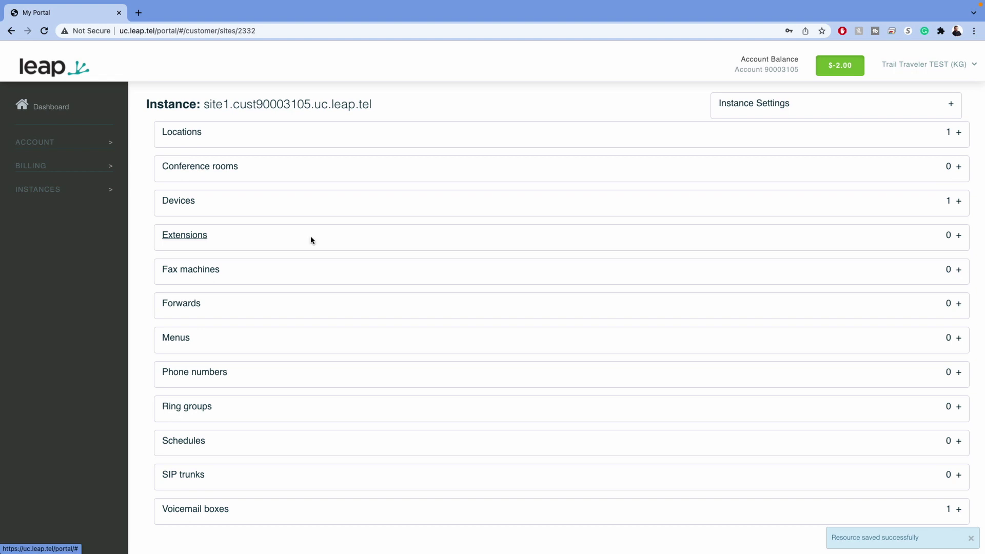
- Create a new extension for the user with number 200, routed to the desk phone
left_click(310, 239)
left_click(947, 337)
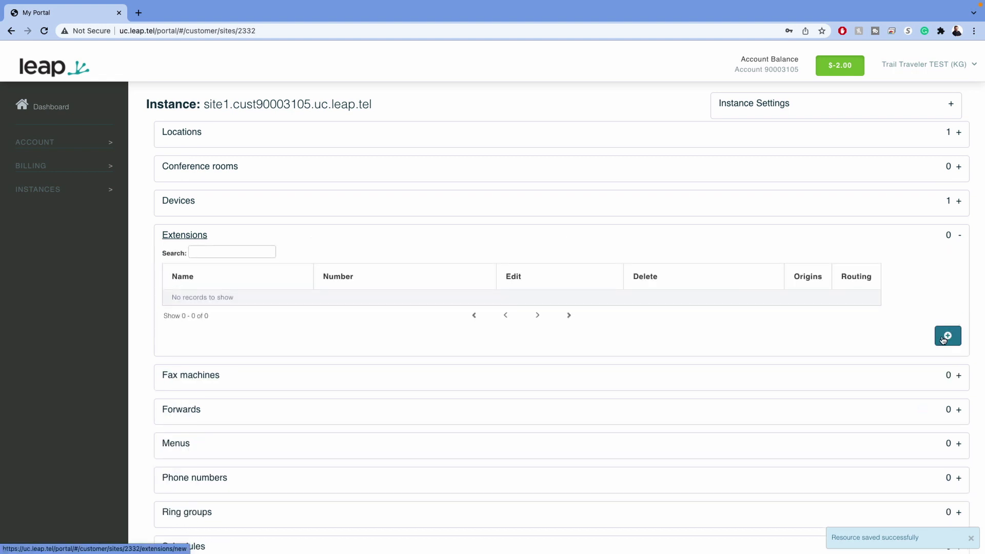
left_click(244, 148)
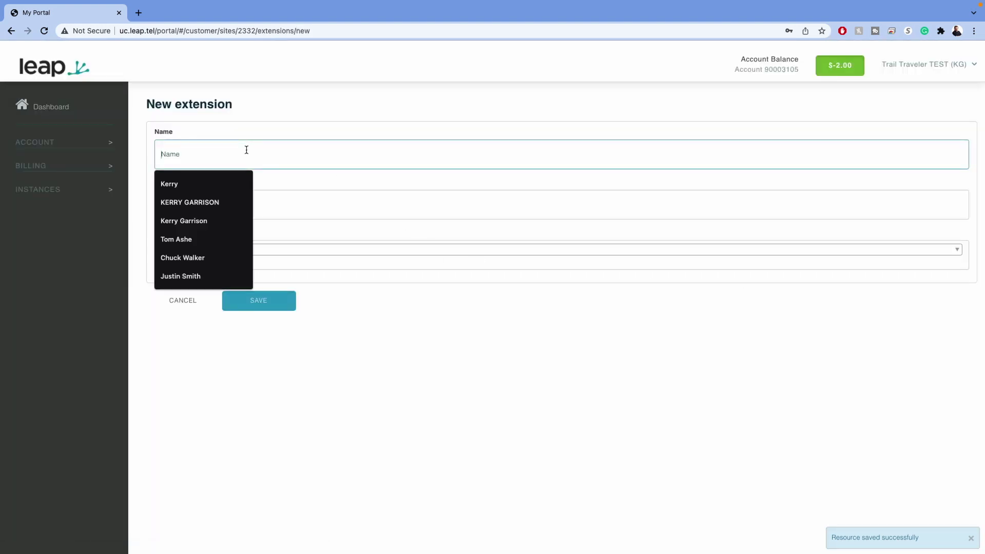
type("Kerry")
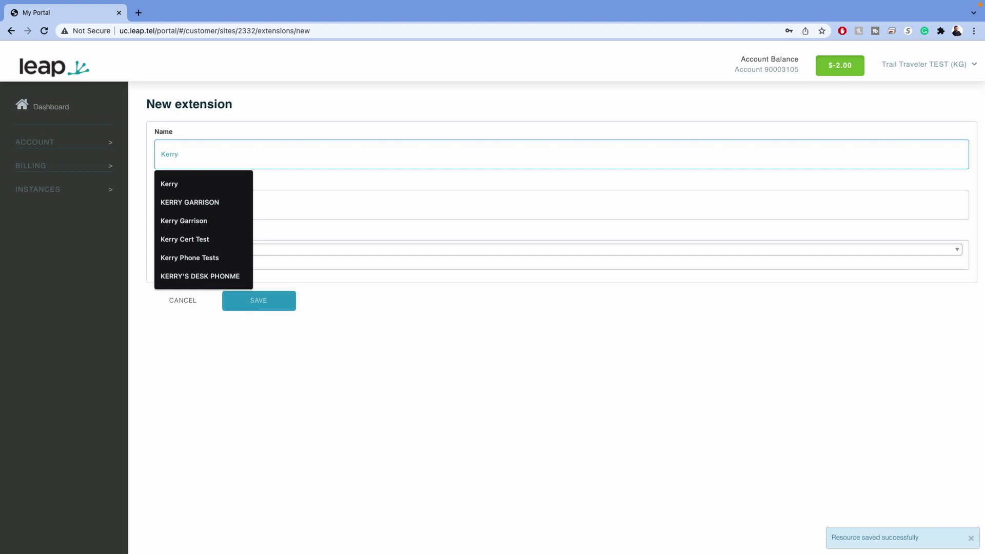
key("Tab")
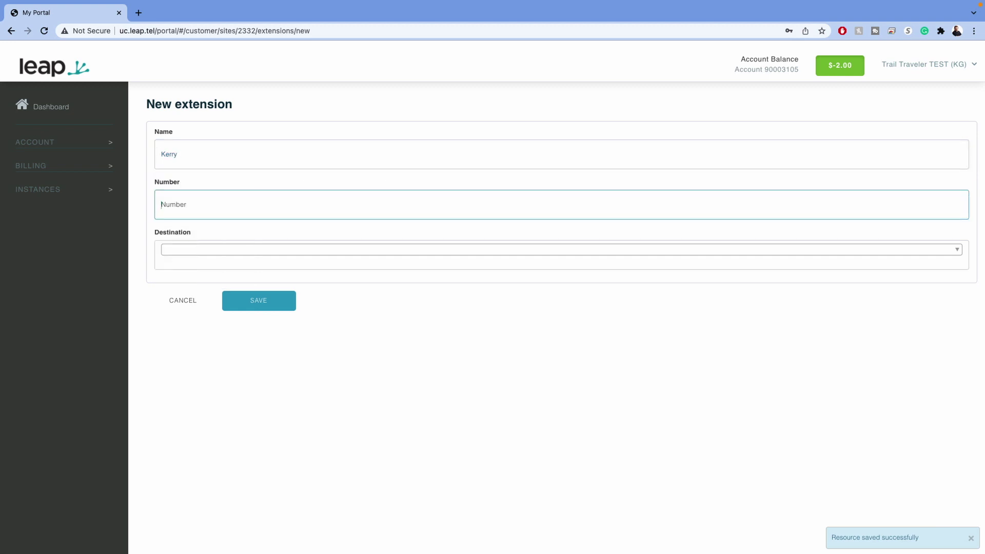
type("200")
key("Tab")
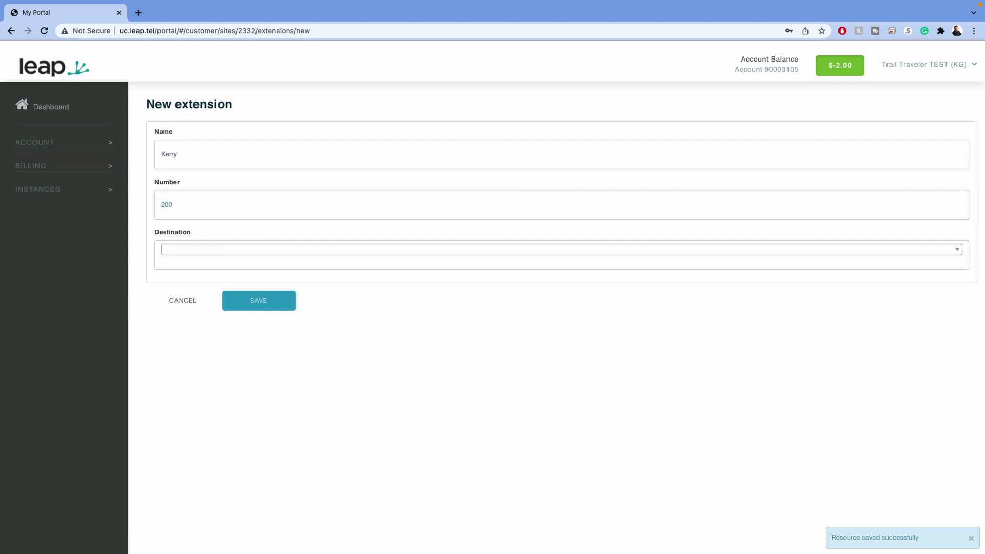
key("Tab")
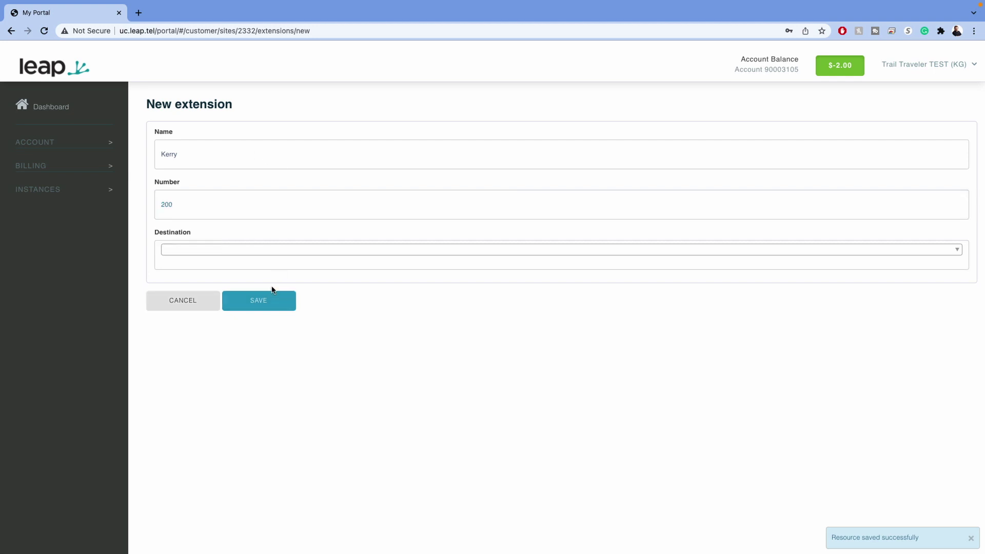
left_click(276, 251)
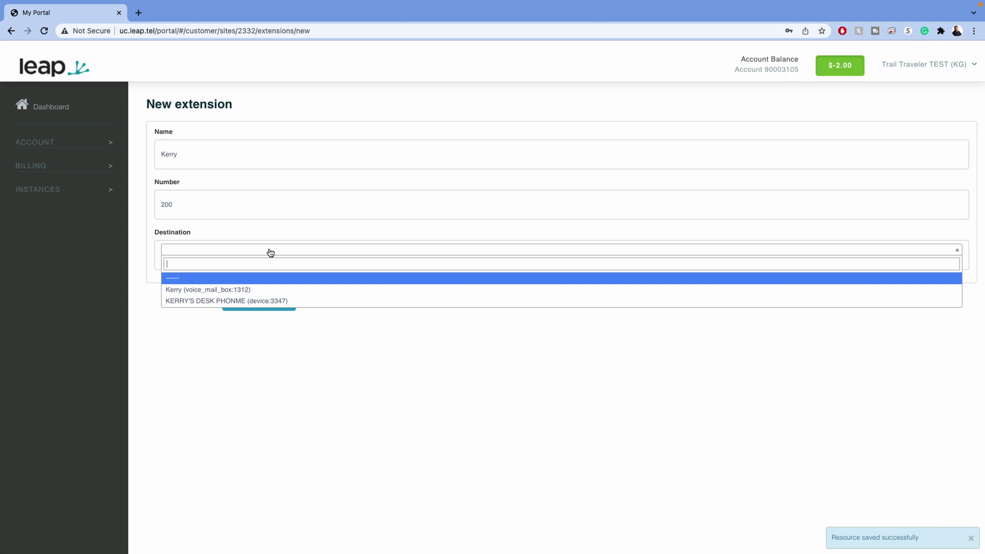
left_click(267, 303)
left_click(250, 308)
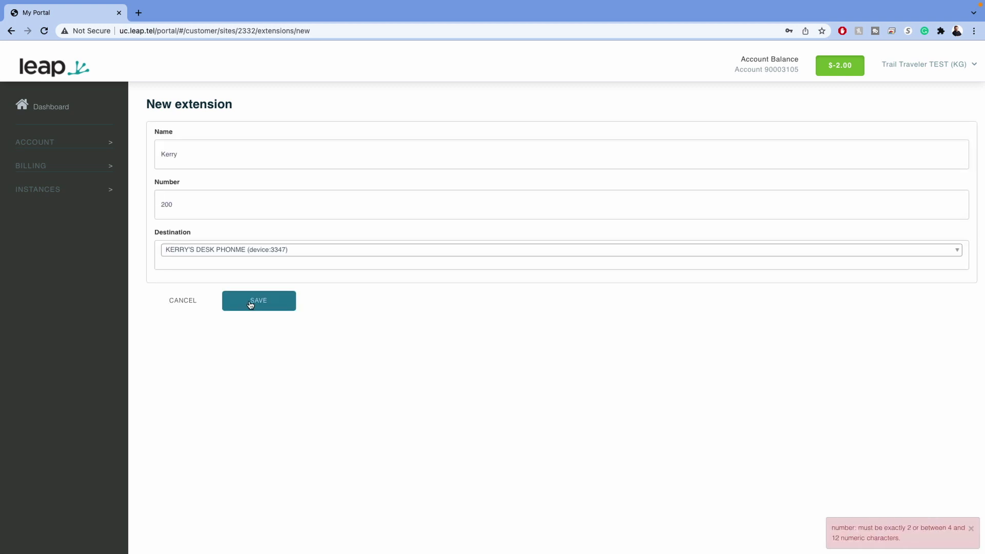
- Correct the rejected extension number to 1002 and save the extension
left_click(195, 204)
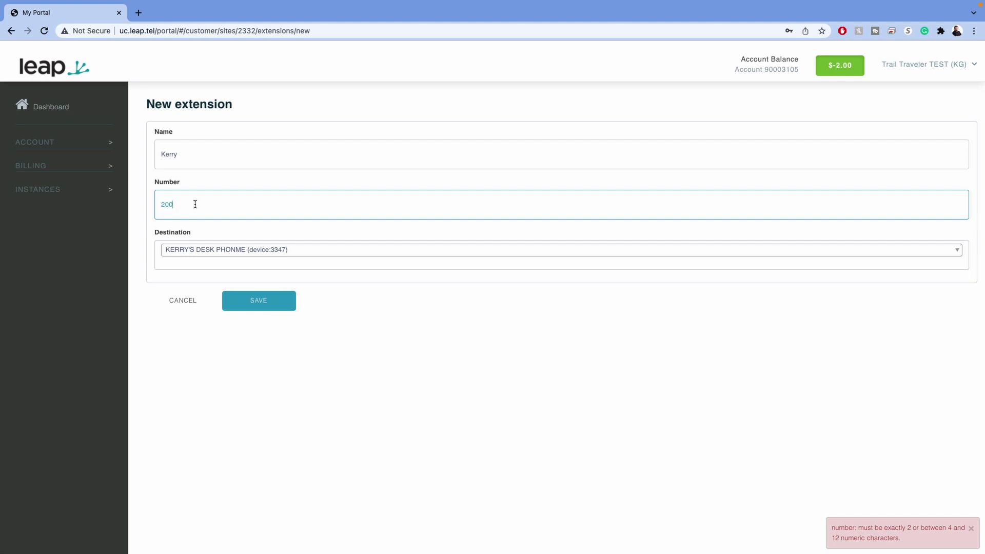
type("2")
key("BackSpace")
key("BackSpace")
key("BackSpace")
type("1002")
left_click(270, 308)
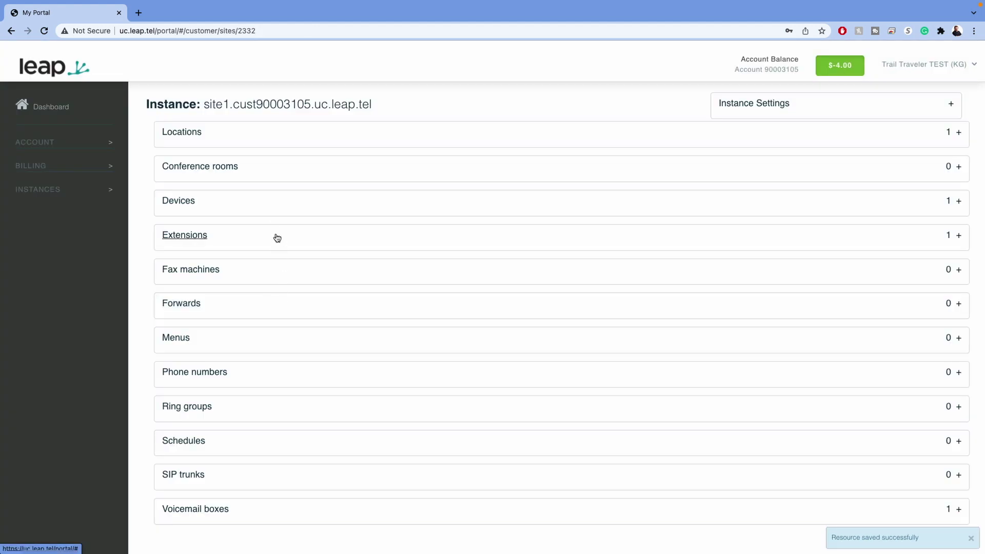
- Check extension 1002 in the Extensions list, then start a new ring group
left_click(278, 238)
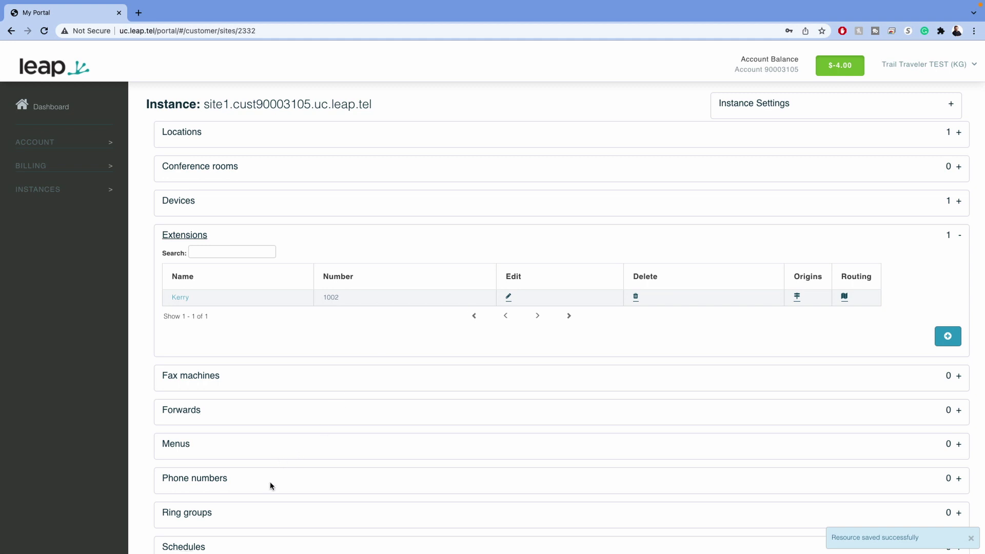
scroll(257, 511, "down", 1)
left_click(290, 502)
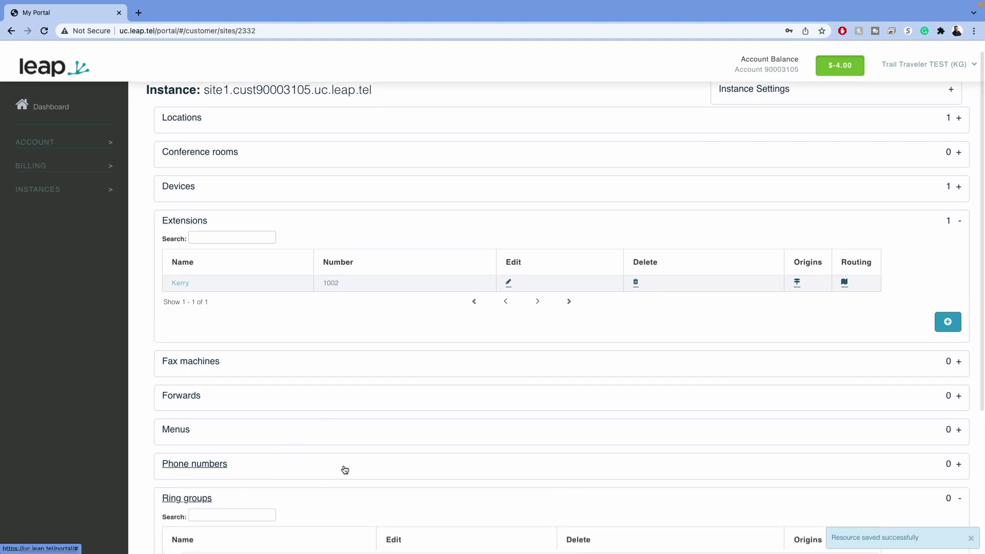
scroll(346, 467, "down", 5)
left_click(948, 397)
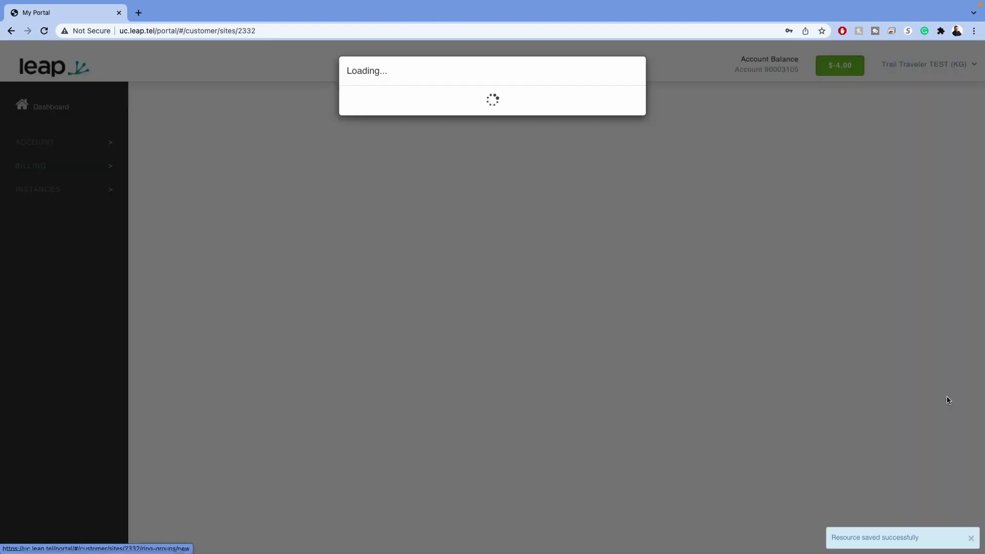
- Name the ring group Marketing and give it a 24-second timeout
left_click(210, 152)
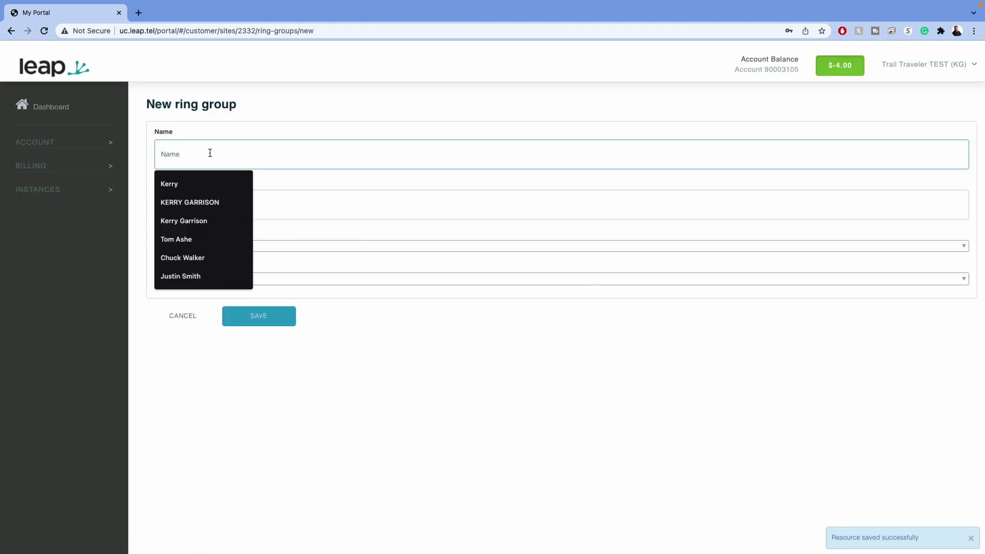
type("Markweting")
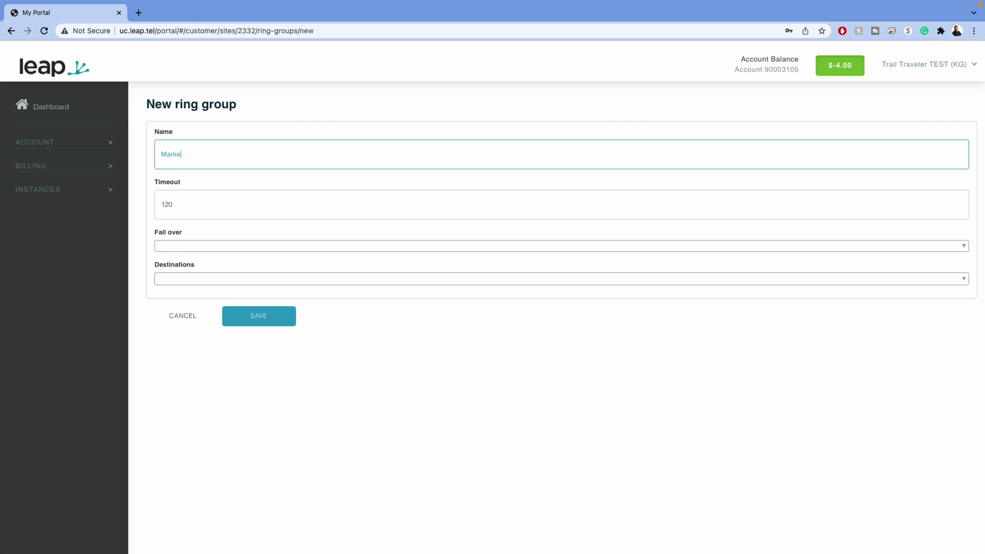
type("ng")
left_click(161, 204)
type("24")
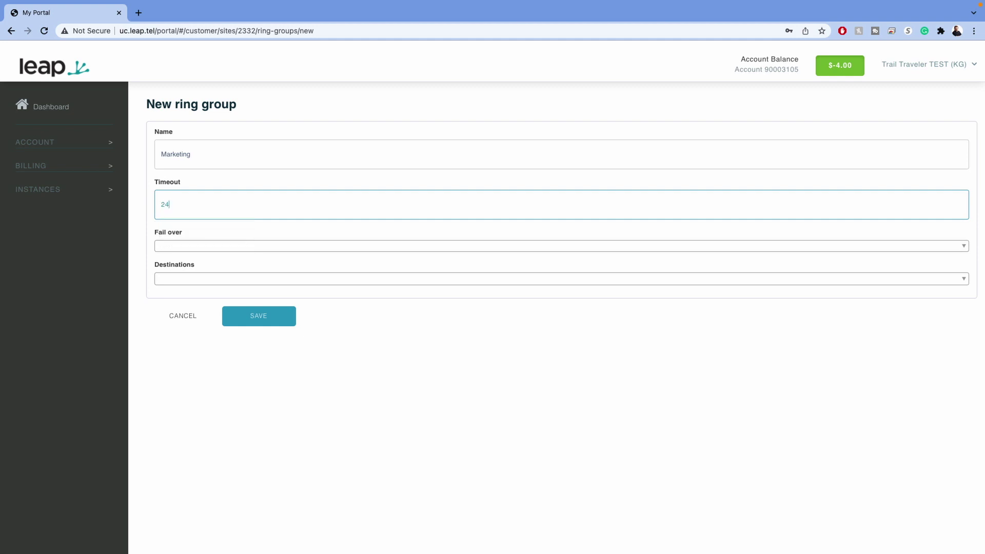
key("Tab")
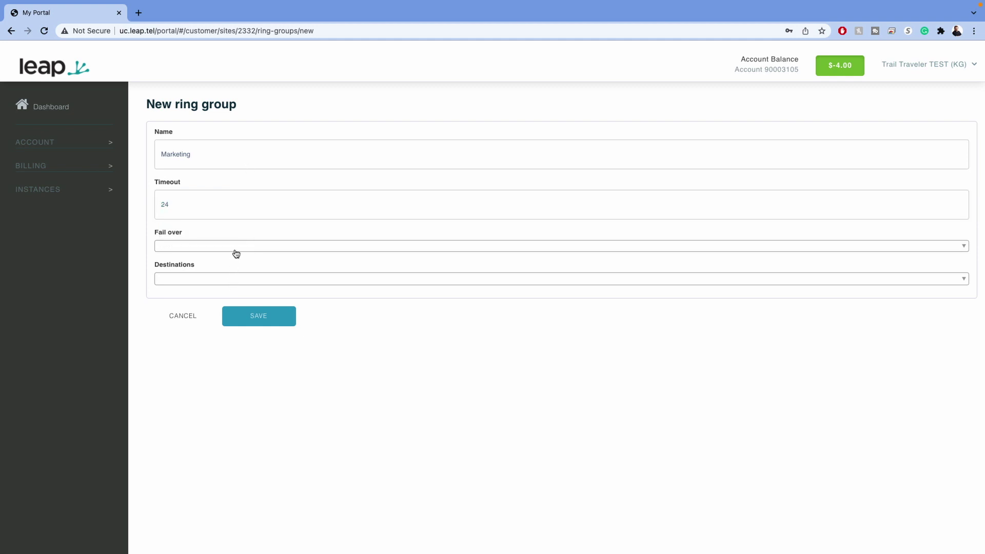
- Fail it over to voicemail box 1312, ring the desk phone, and save
left_click(238, 249)
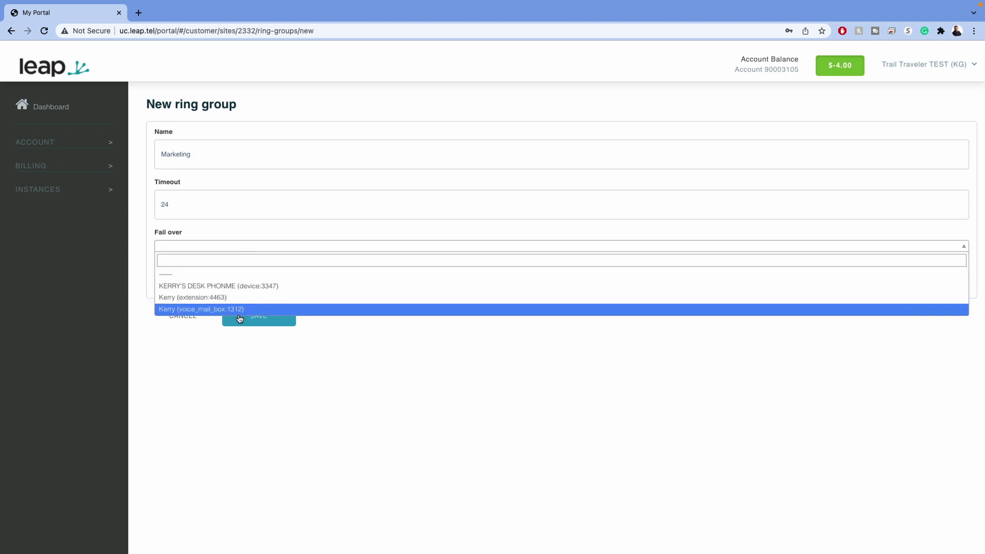
left_click(241, 311)
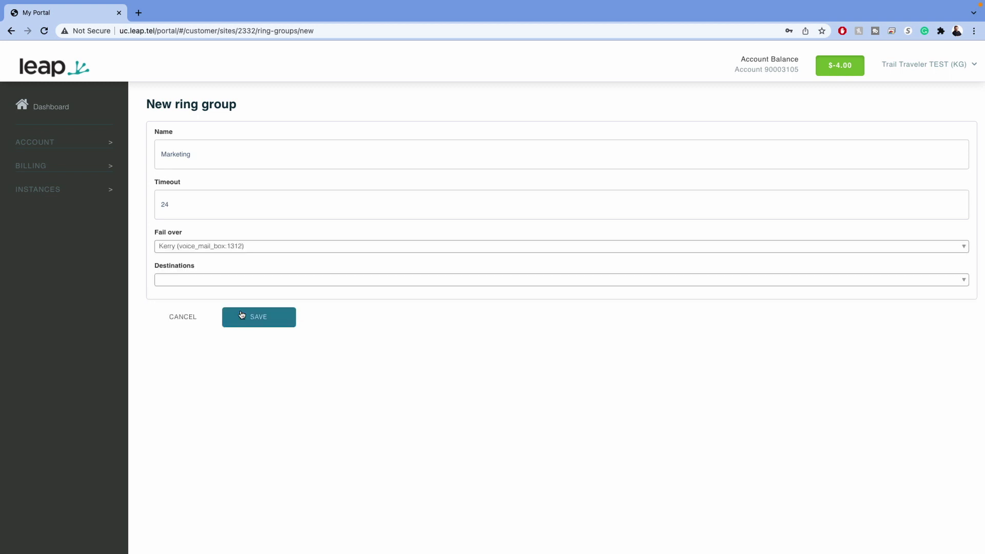
left_click(223, 277)
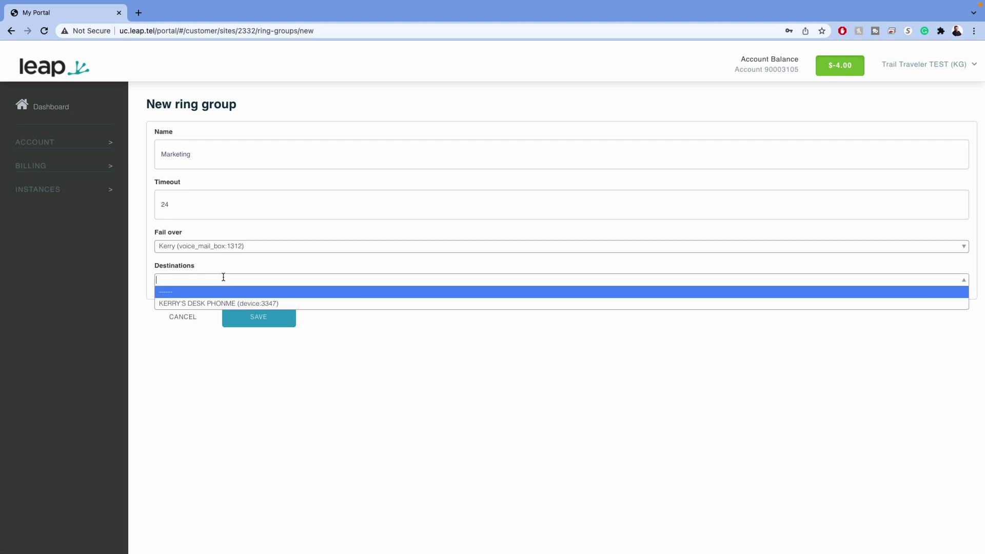
left_click(226, 302)
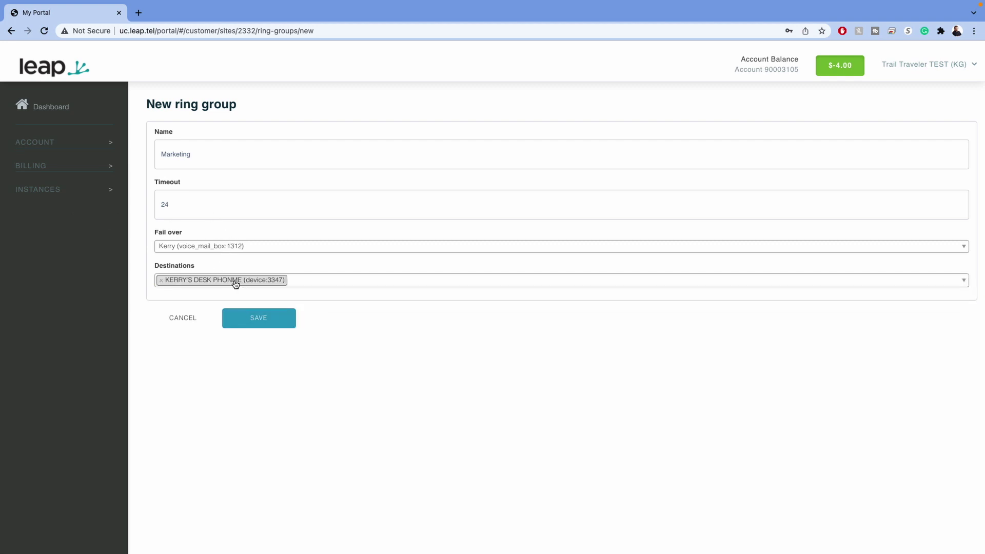
left_click(253, 324)
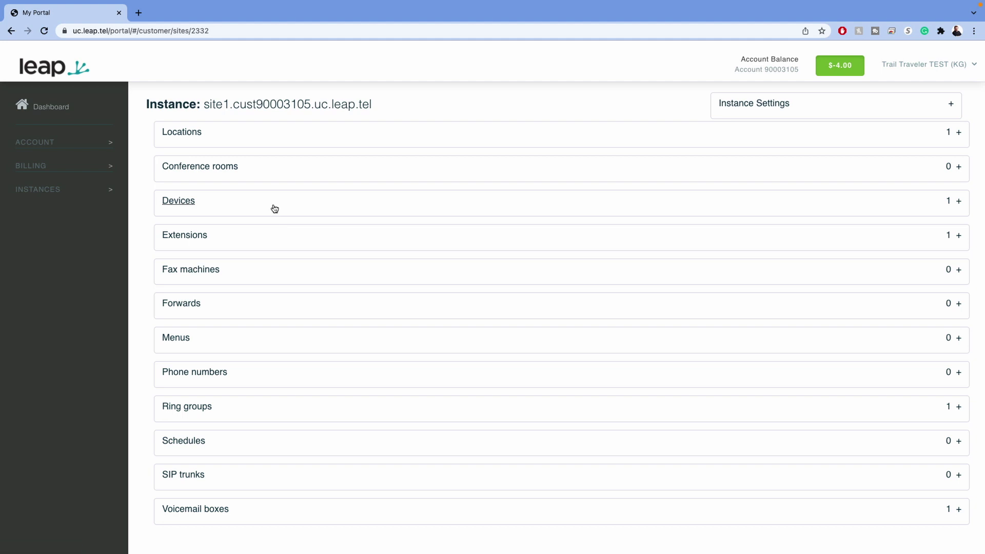
left_click(276, 209)
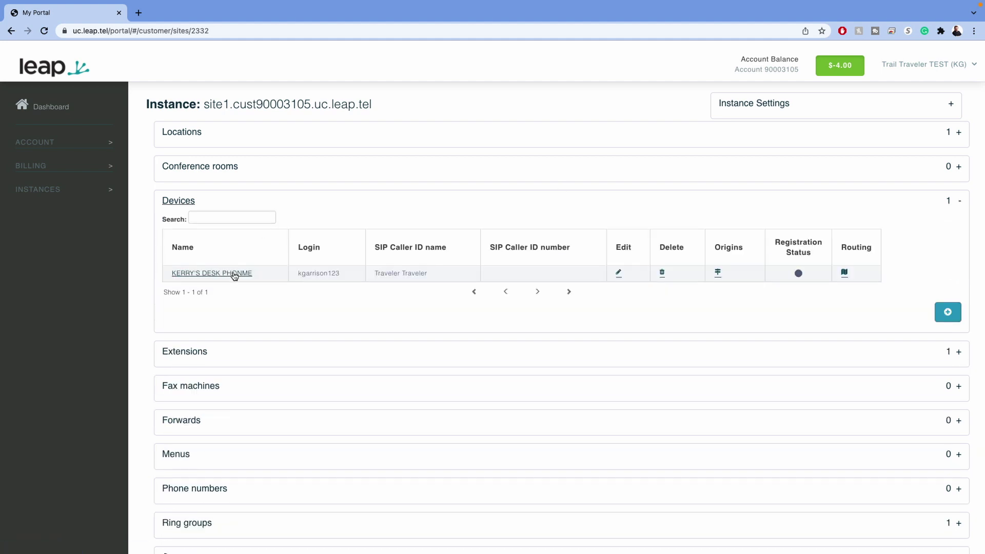
- Remove the stray M from the desk phone's name so it reads PHONE, and save
left_click(235, 274)
key("BackSpace")
scroll(741, 347, "down", 5)
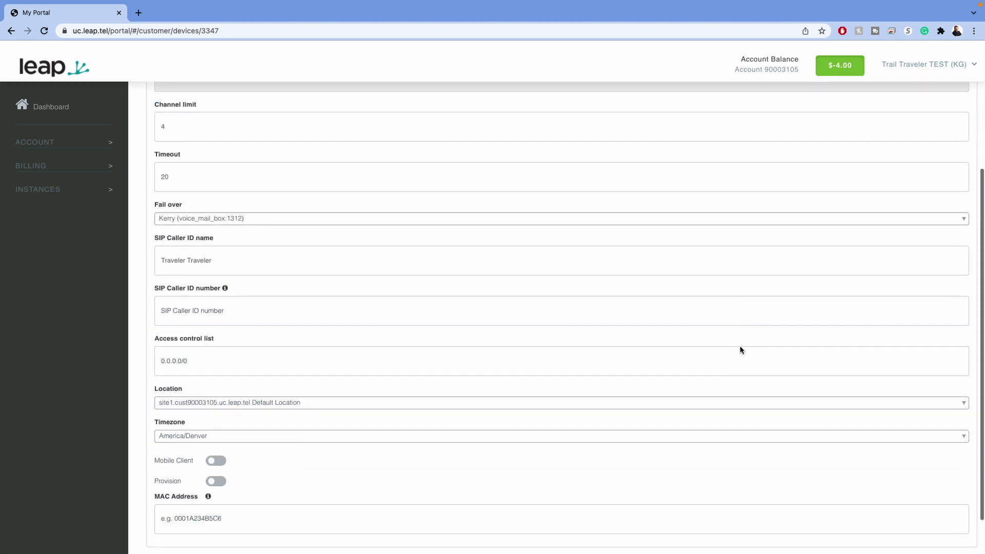
left_click(248, 515)
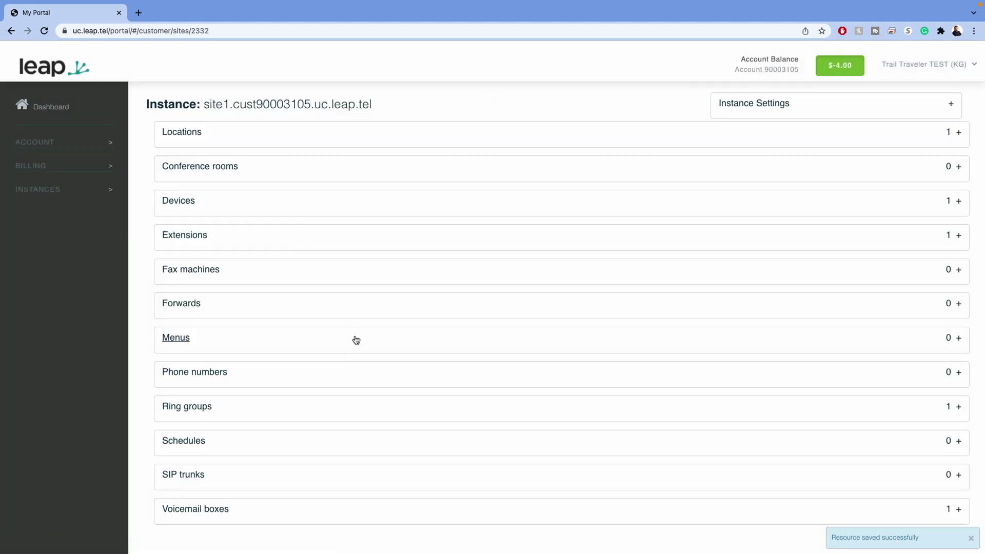
left_click(298, 342)
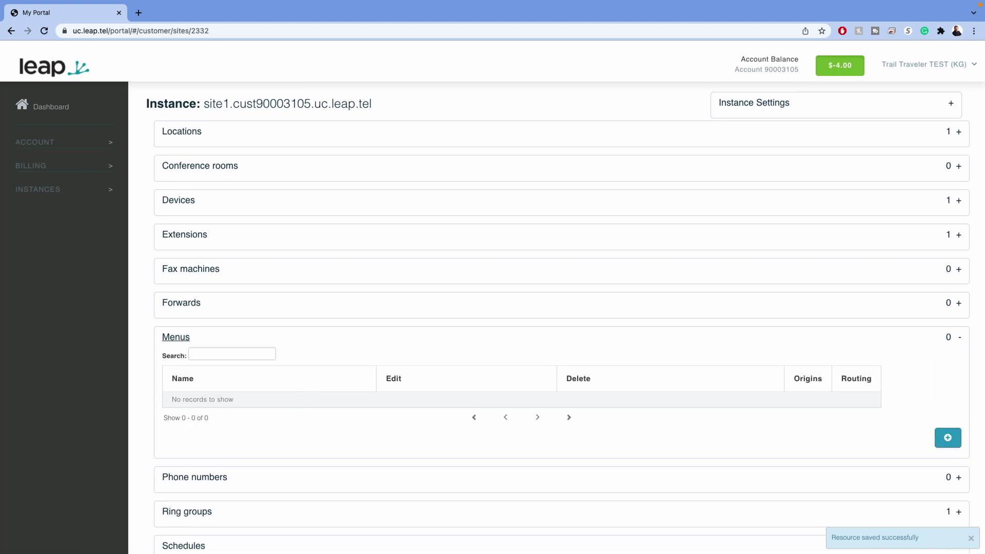
- Start a new menu named Main Menu and enter its PIN
left_click(948, 438)
left_click(230, 146)
type("Ma")
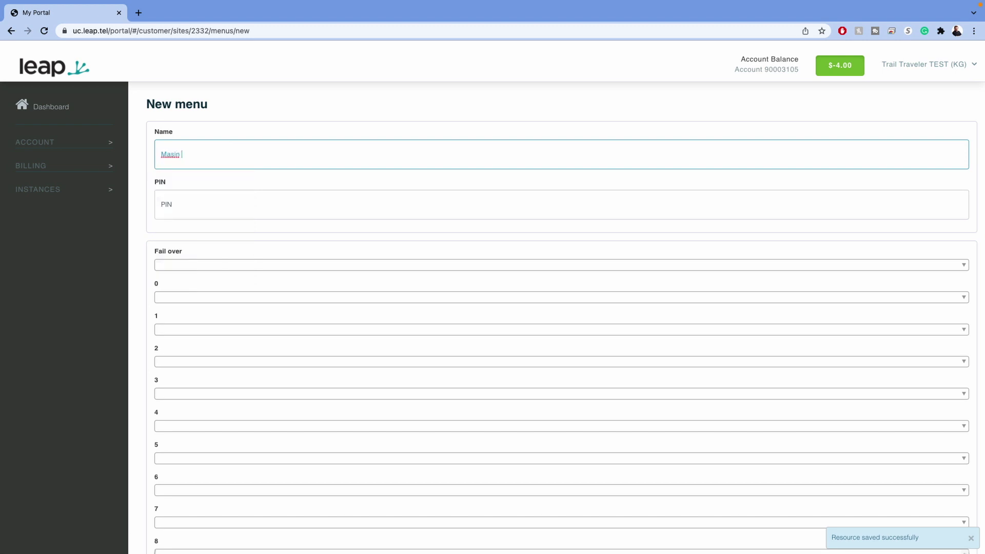
type("i")
left_click(162, 205)
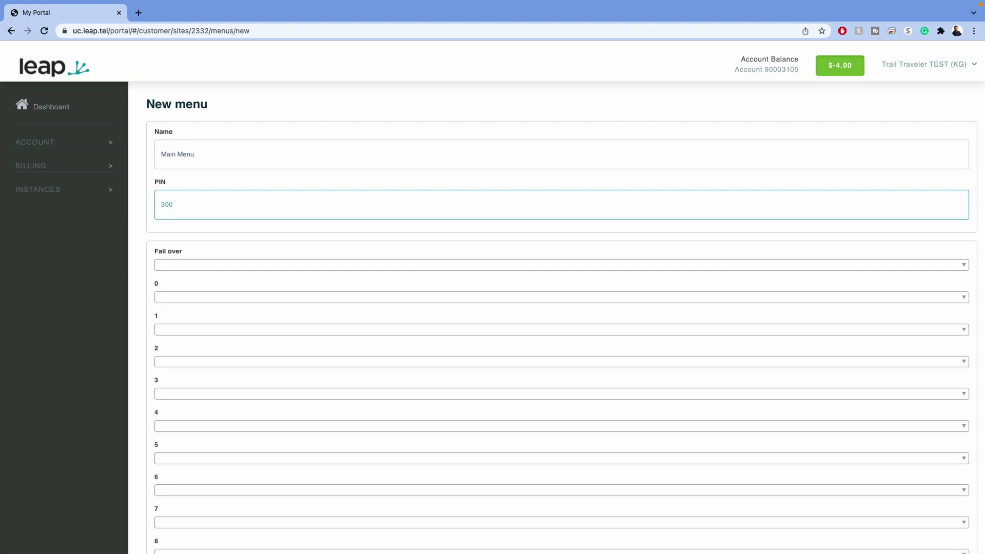
key("Tab")
key("shift+Tab")
key("Right")
key("BackSpace")
key("Tab")
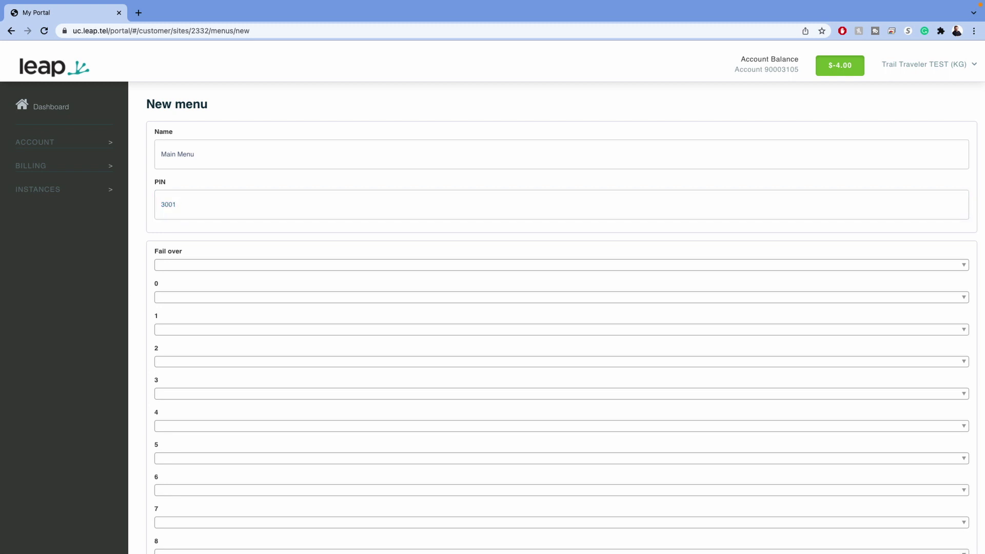
- Fail the menu over to voicemail box 1312 and route key 1 to Marketing
left_click(235, 267)
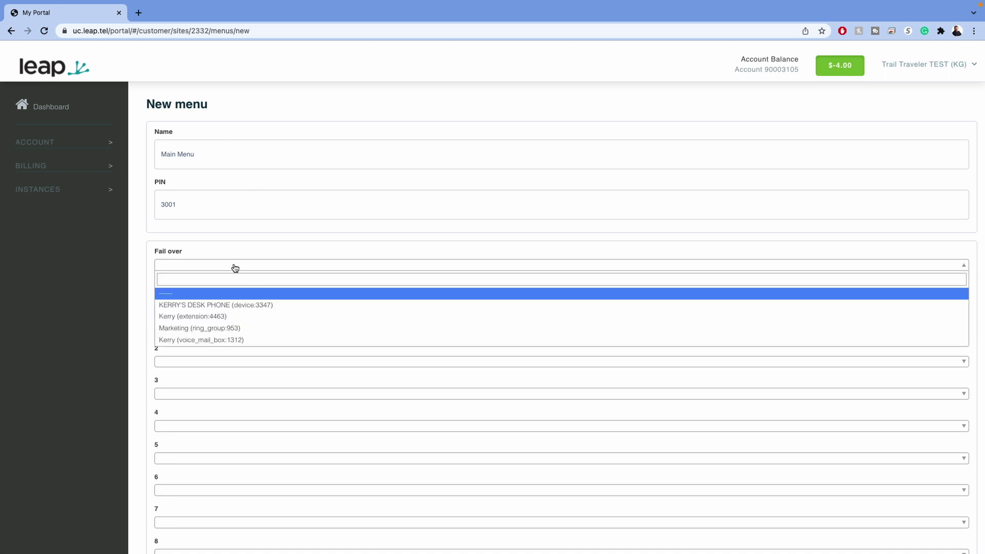
left_click(257, 340)
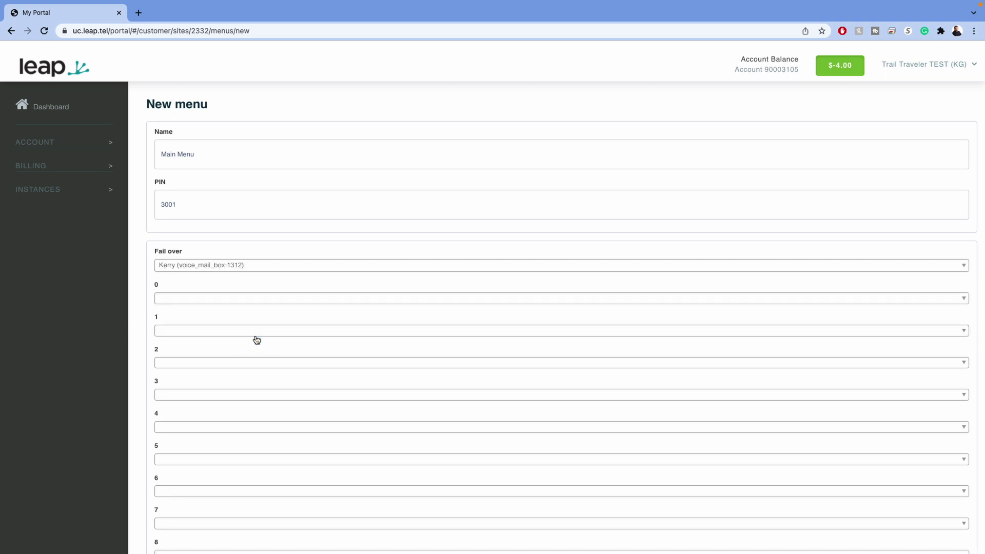
left_click(228, 300)
left_click(227, 300)
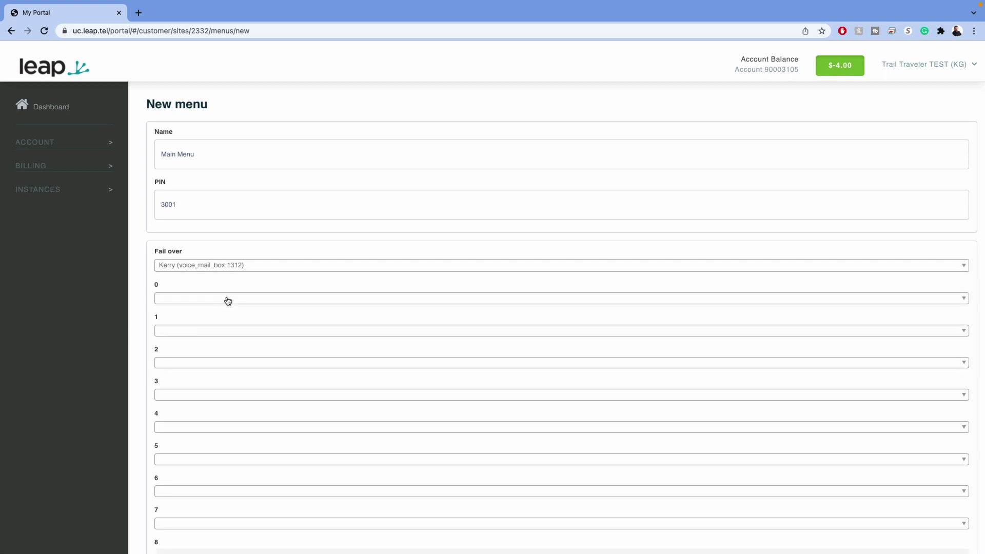
left_click(209, 331)
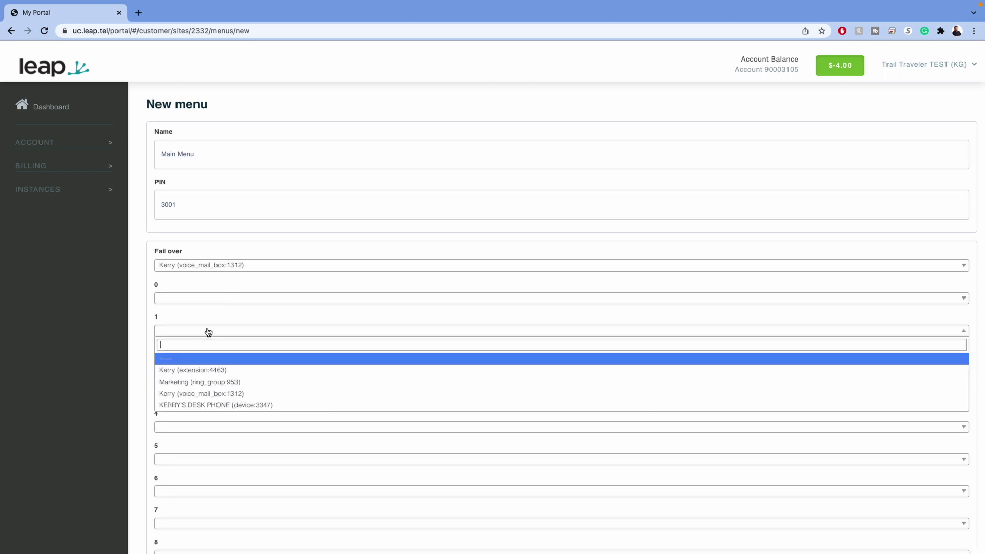
left_click(213, 382)
scroll(280, 398, "down", 3)
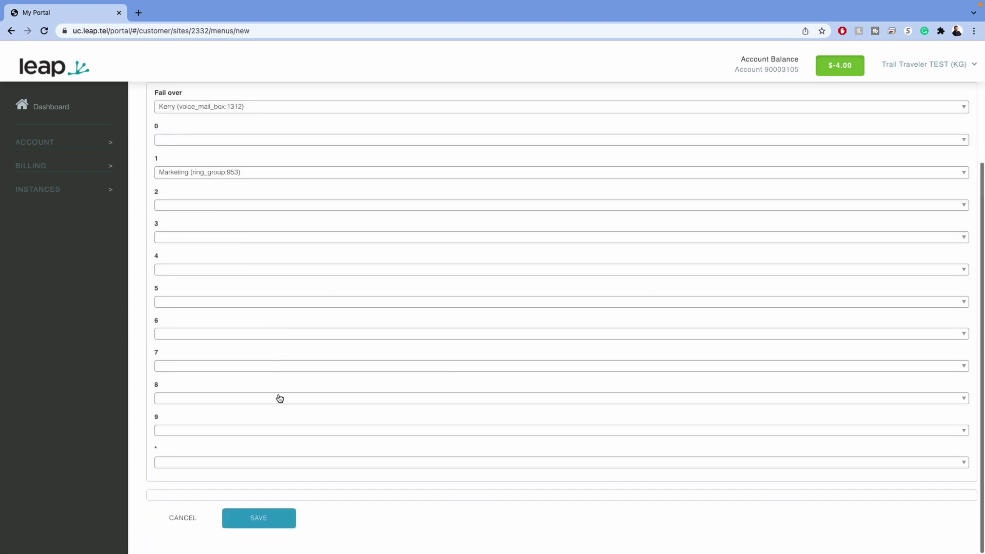
scroll(279, 399, "up", 2)
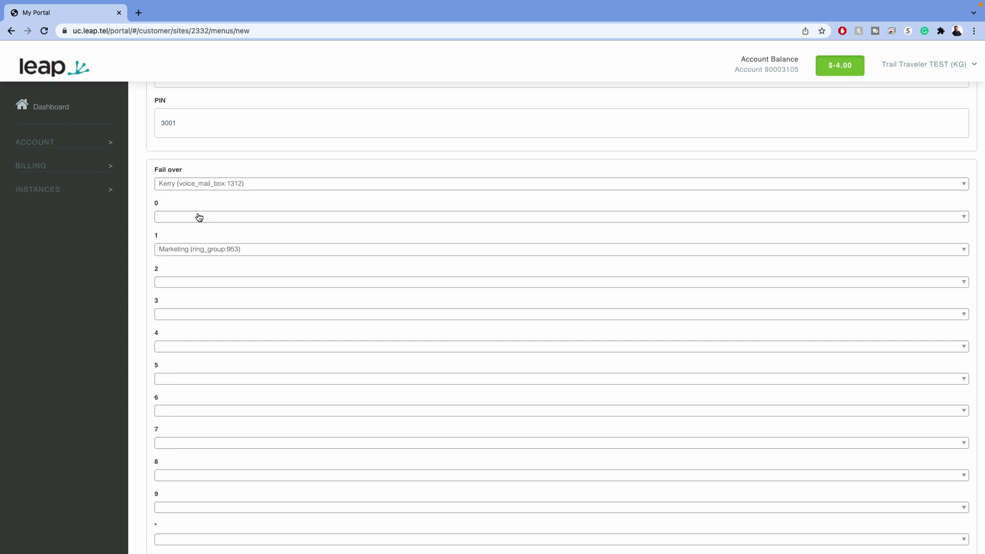
- Leave key 2 unassigned and save the Main Menu
left_click(220, 283)
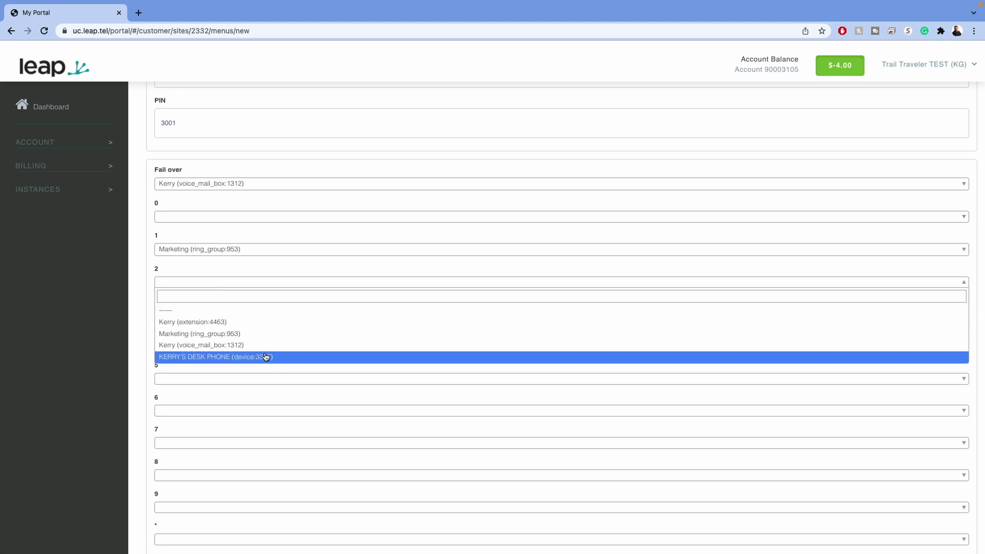
scroll(278, 335, "down", 1)
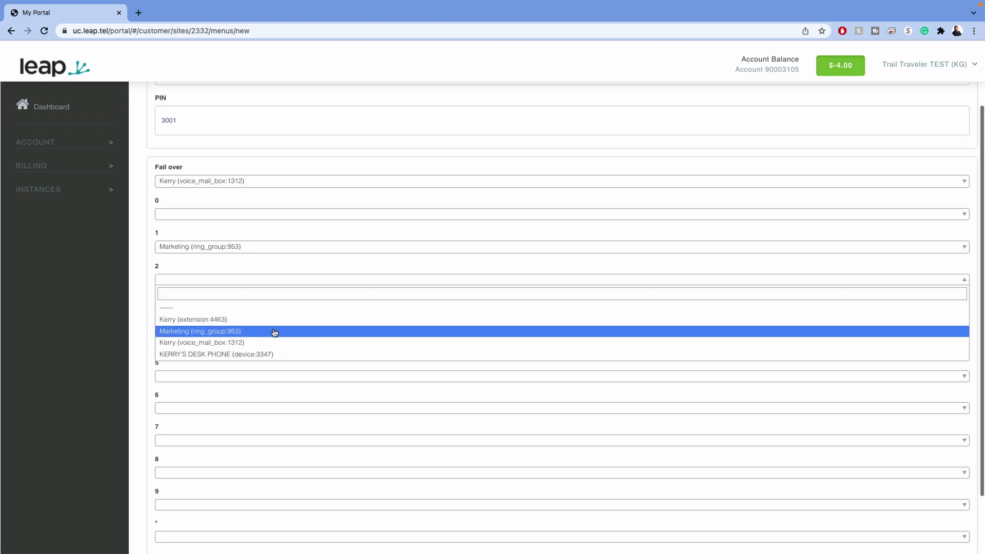
left_click(260, 230)
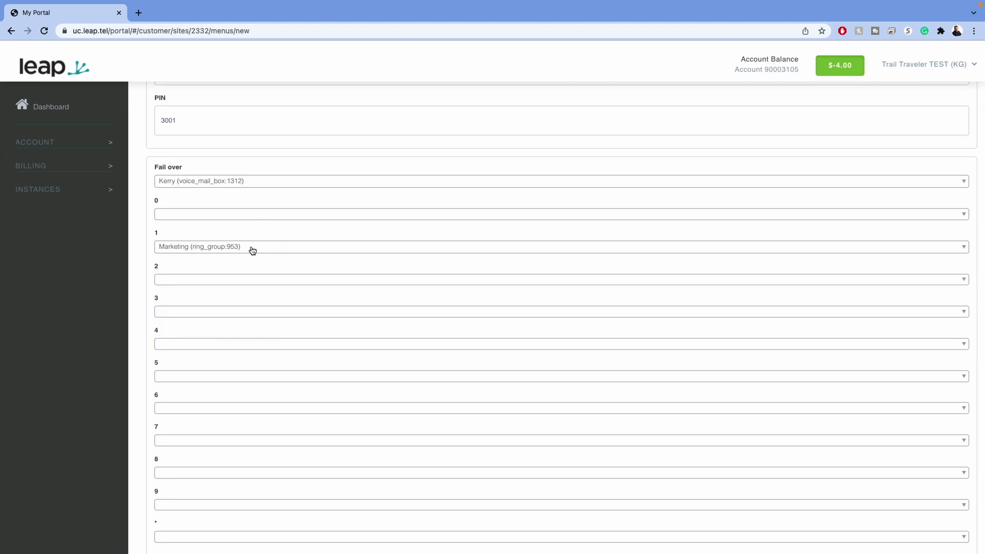
left_click(253, 280)
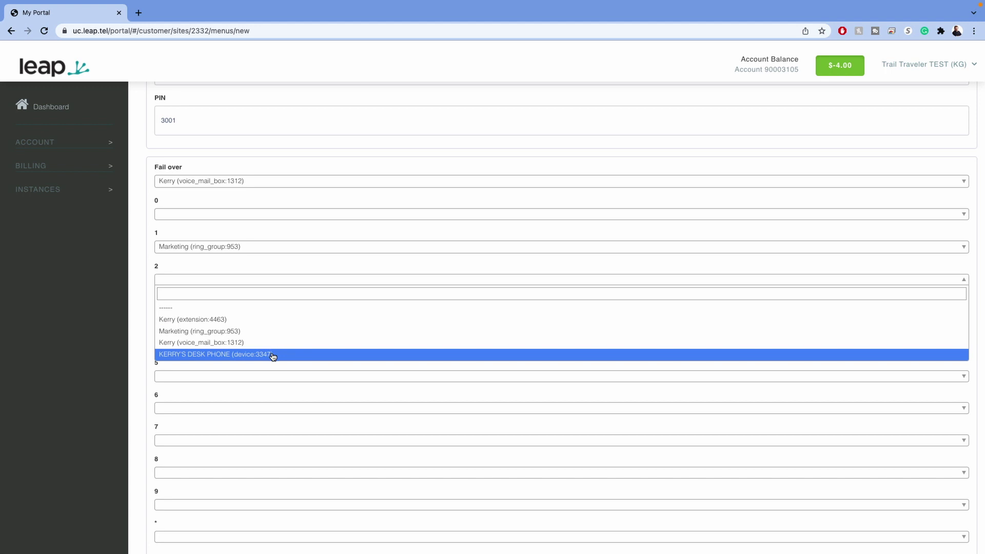
left_click(269, 266)
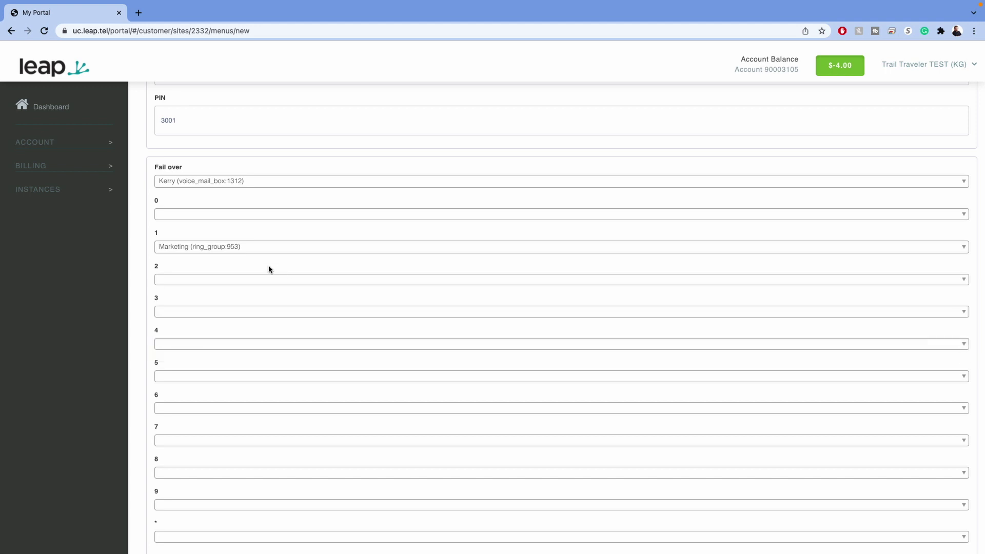
scroll(636, 247, "down", 3)
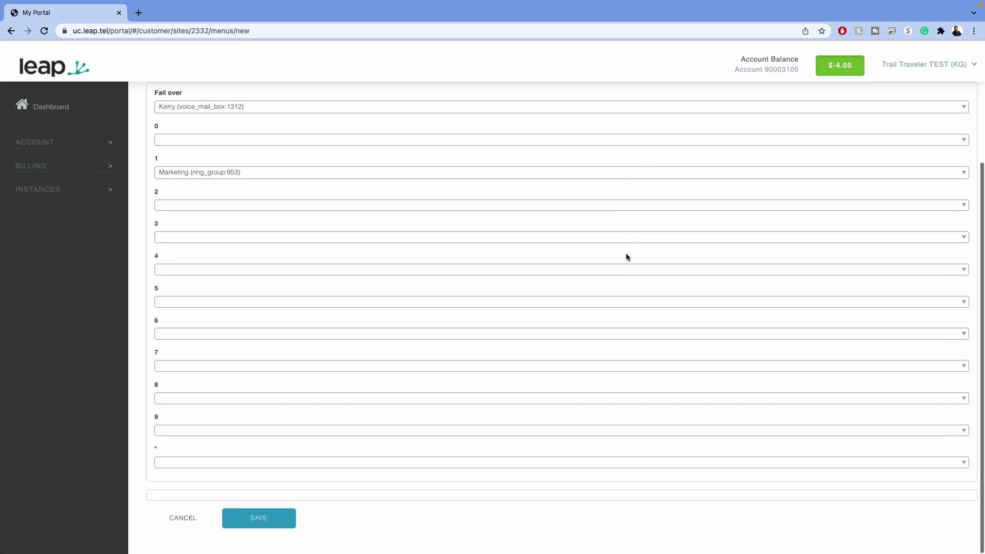
left_click(257, 523)
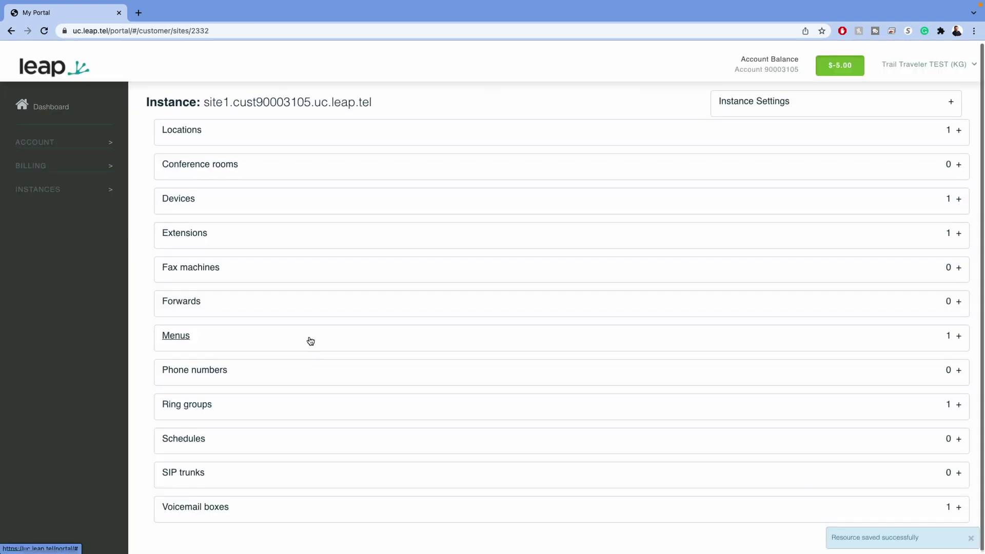
- Start a new phone number named 'Main Line' with calling name 'Trail Trave'
left_click(283, 374)
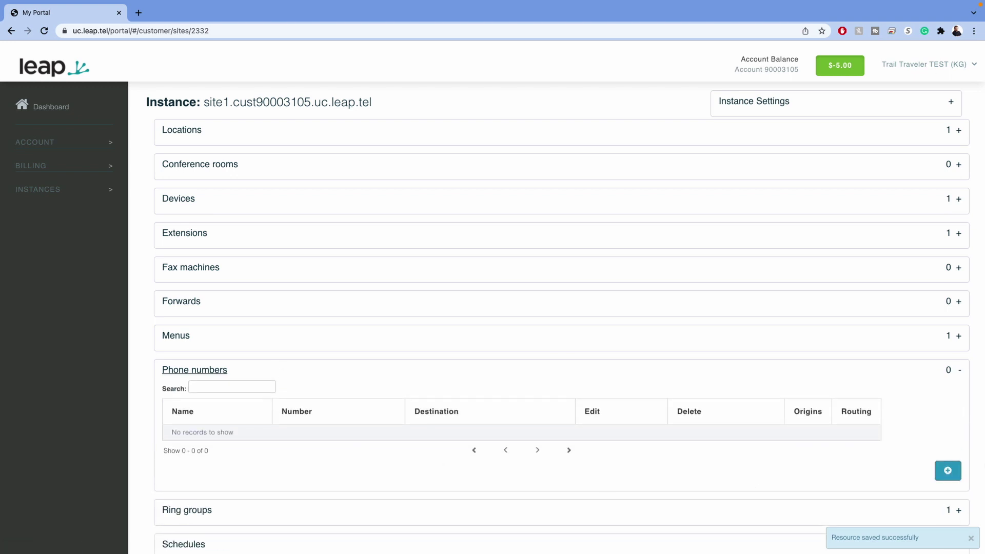
left_click(948, 471)
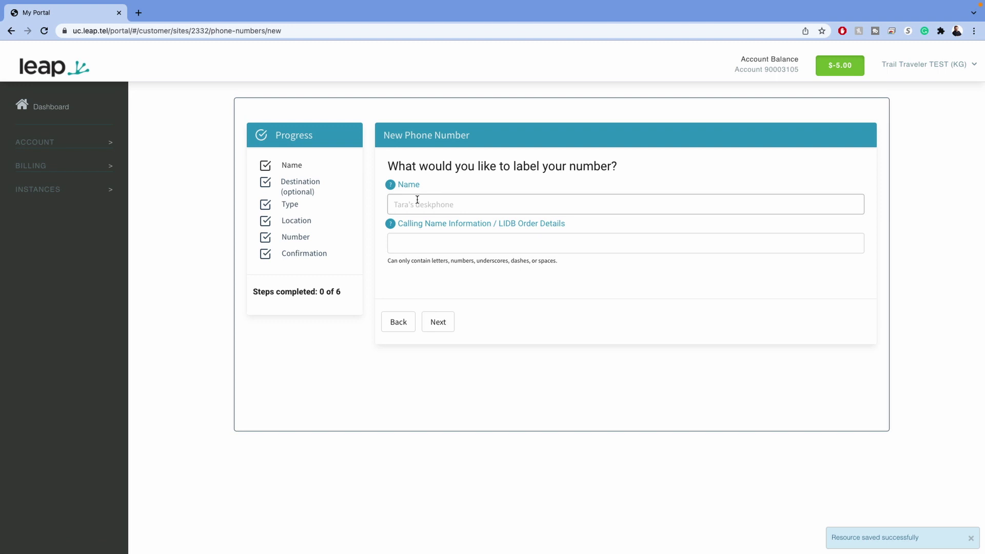
left_click(418, 201)
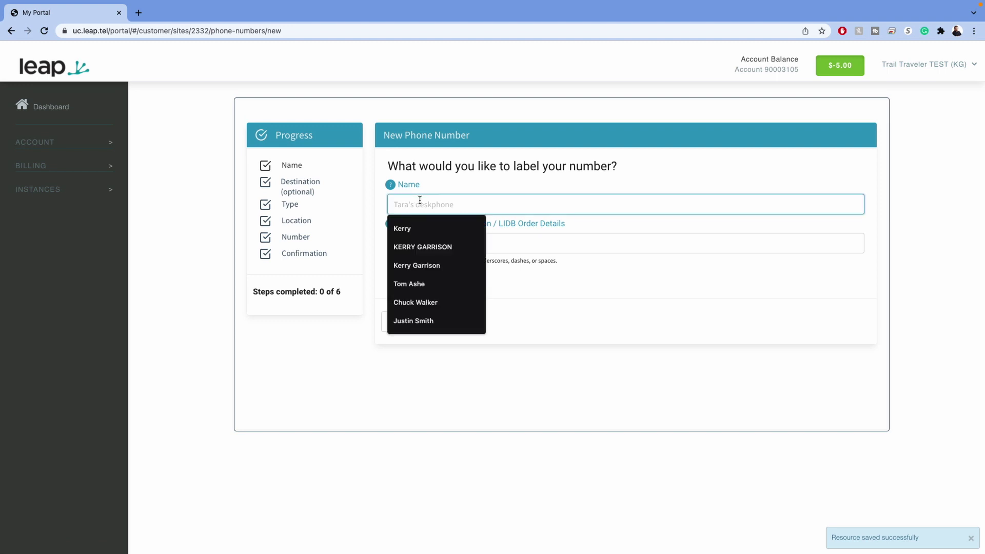
type("MAIN LINE")
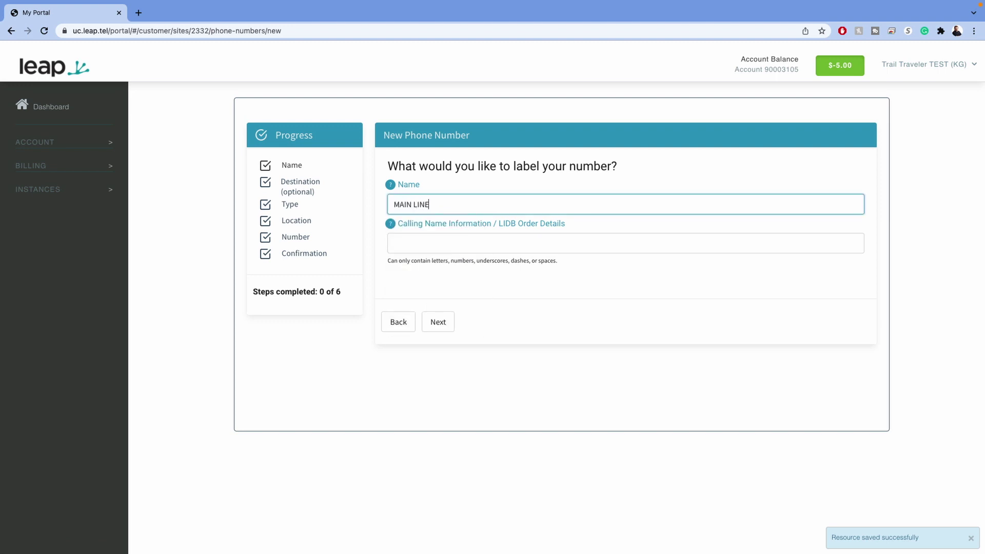
key("ctrl+a")
type("Main Line")
left_click(434, 238)
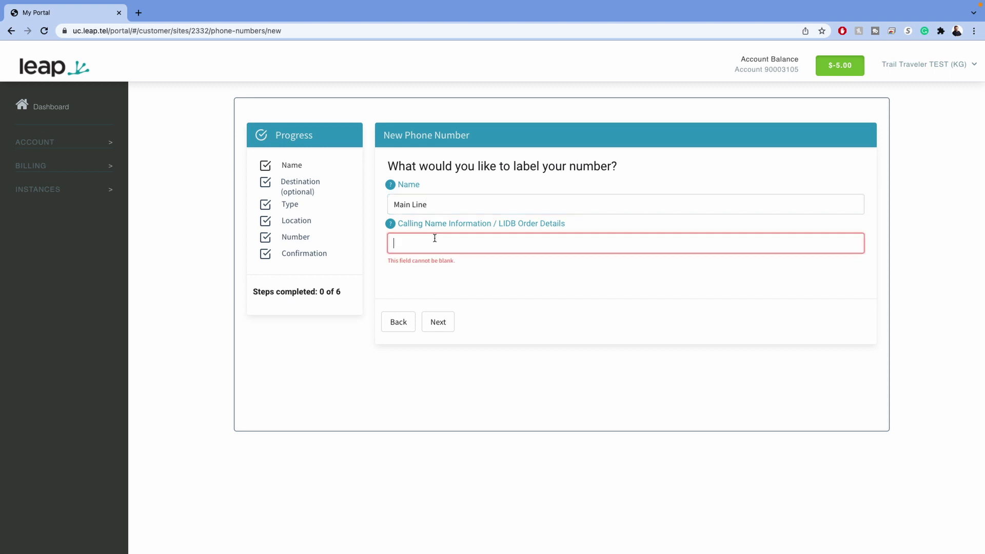
type("Trail Traveler")
left_click(439, 323)
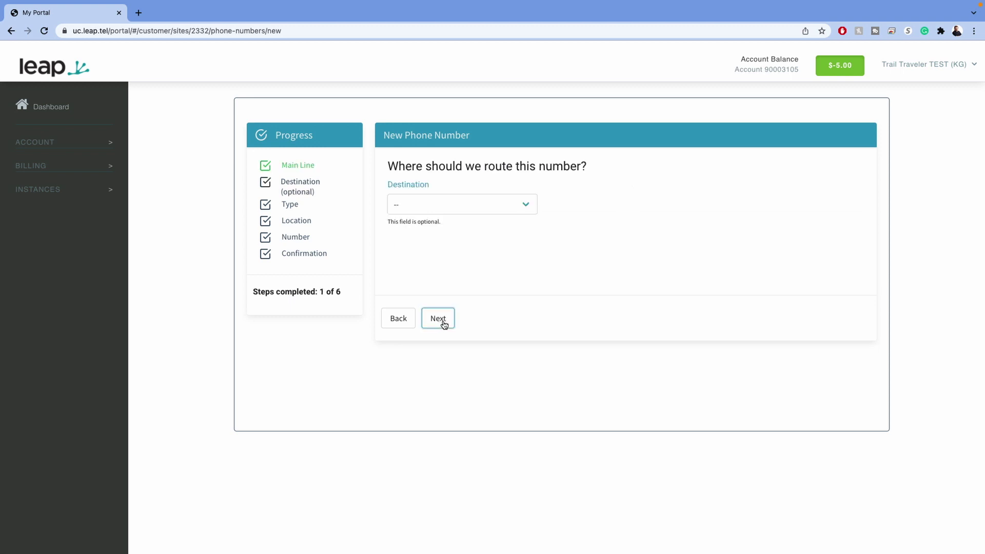
- Route the Main Line number to the Main Menu (menu:439) destination
left_click(482, 205)
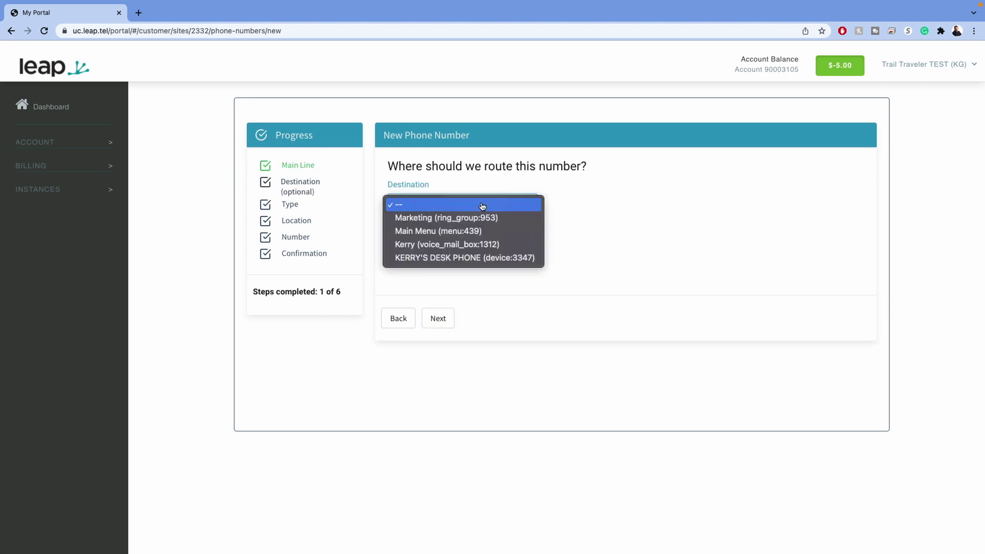
left_click(475, 232)
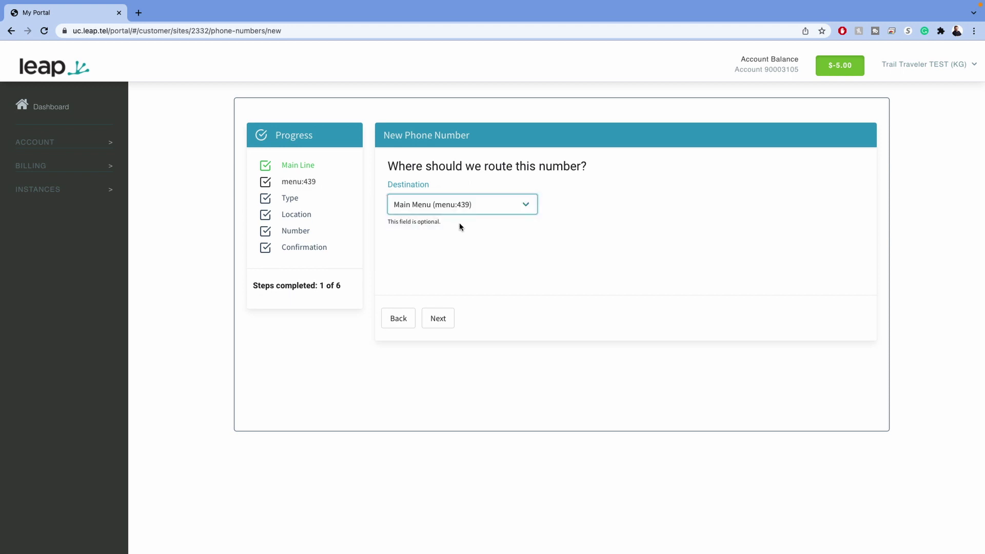
left_click(444, 322)
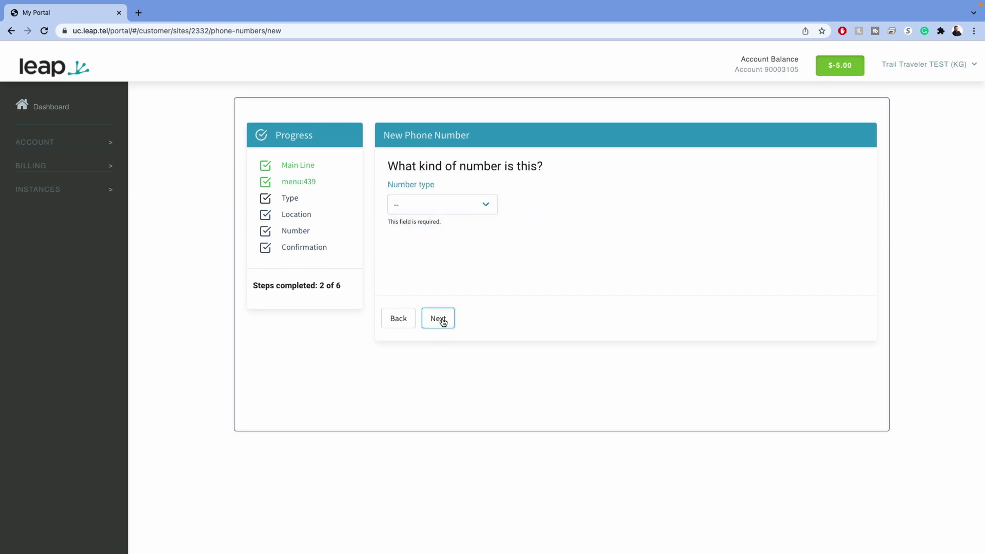
- Make Main Line a Domestic (US & Canada) number
left_click(447, 214)
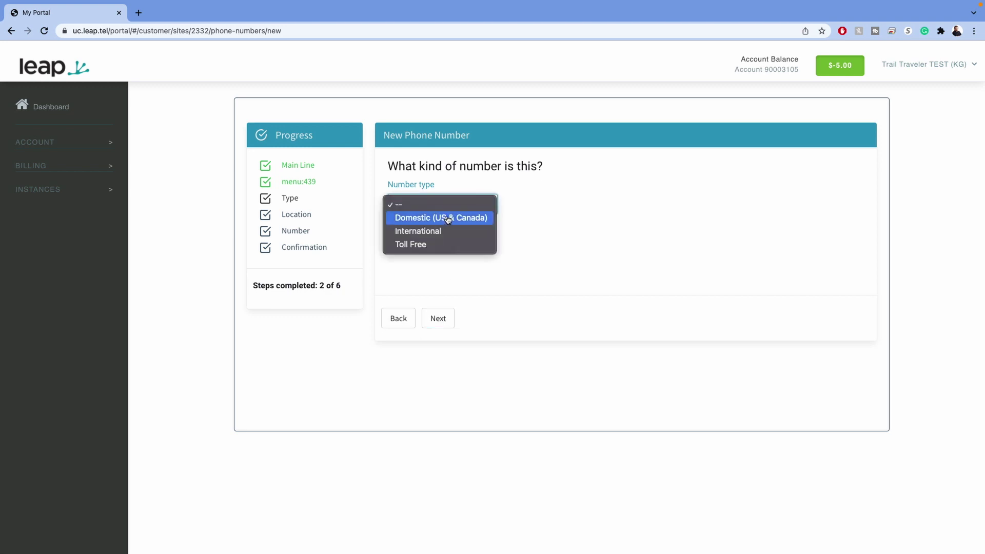
left_click(460, 222)
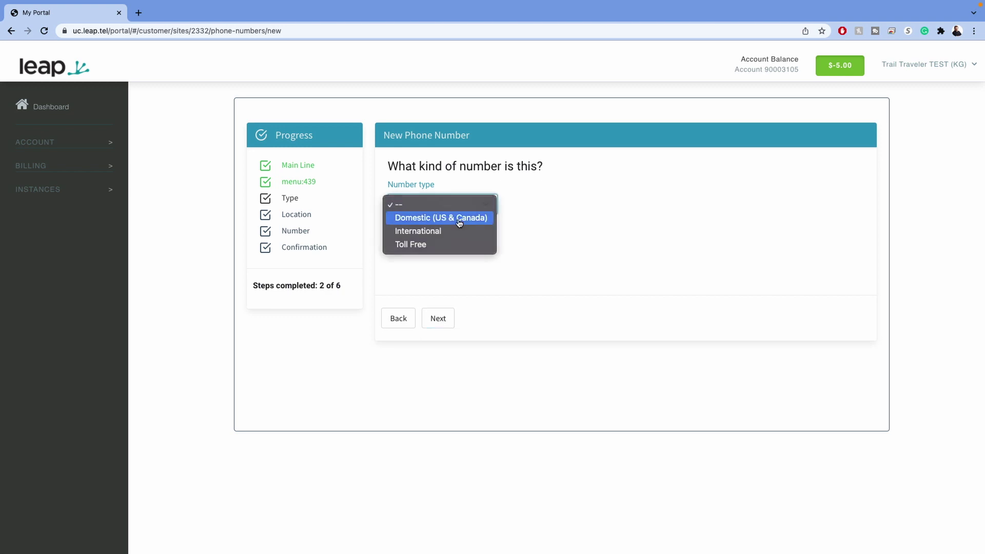
left_click(439, 323)
- Set the number's location to United States, Colorado, and look up available numbers
left_click(421, 205)
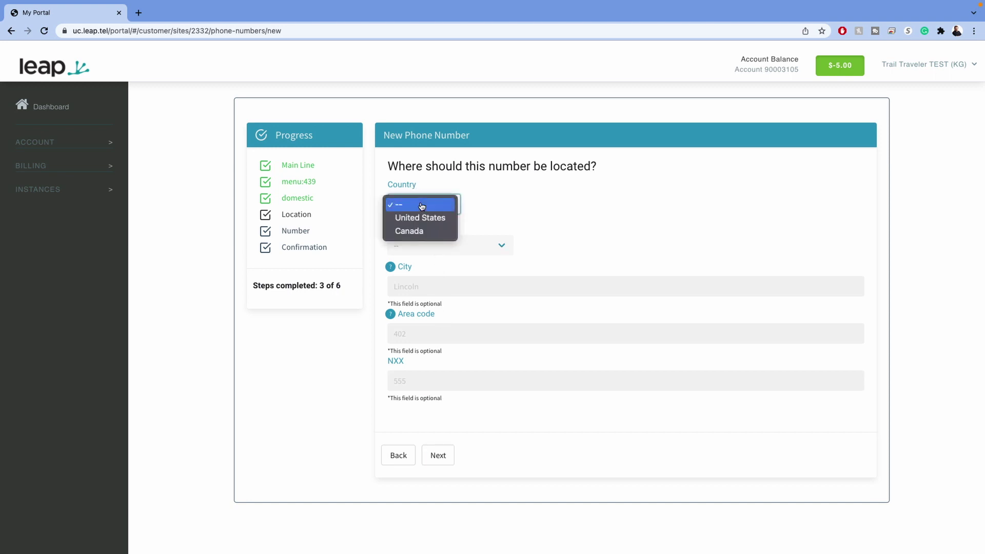
left_click(421, 217)
left_click(424, 245)
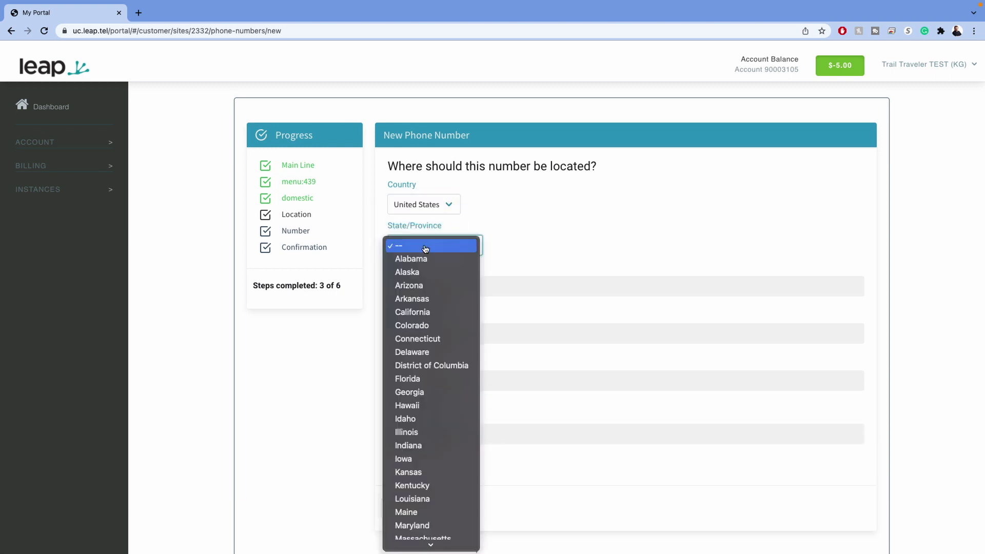
left_click(441, 326)
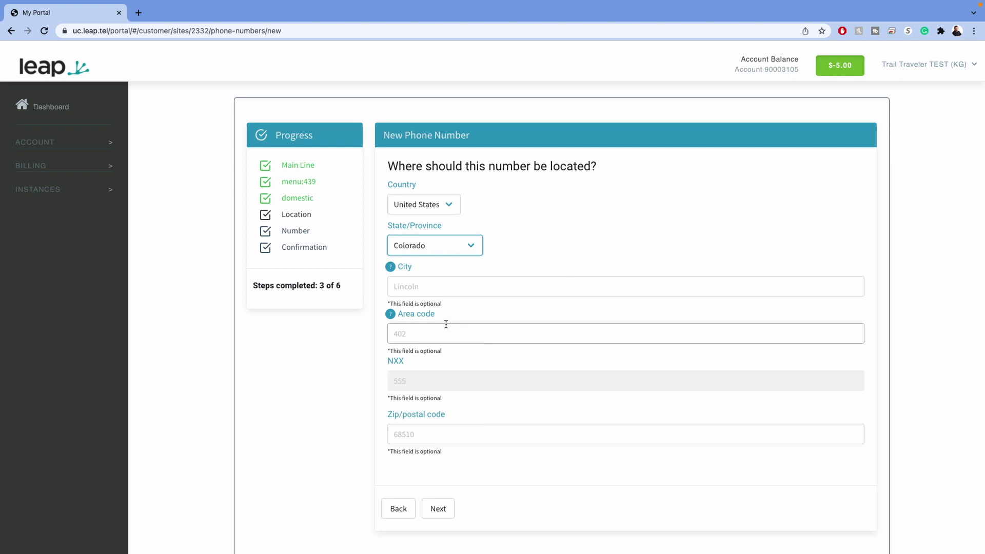
left_click(438, 516)
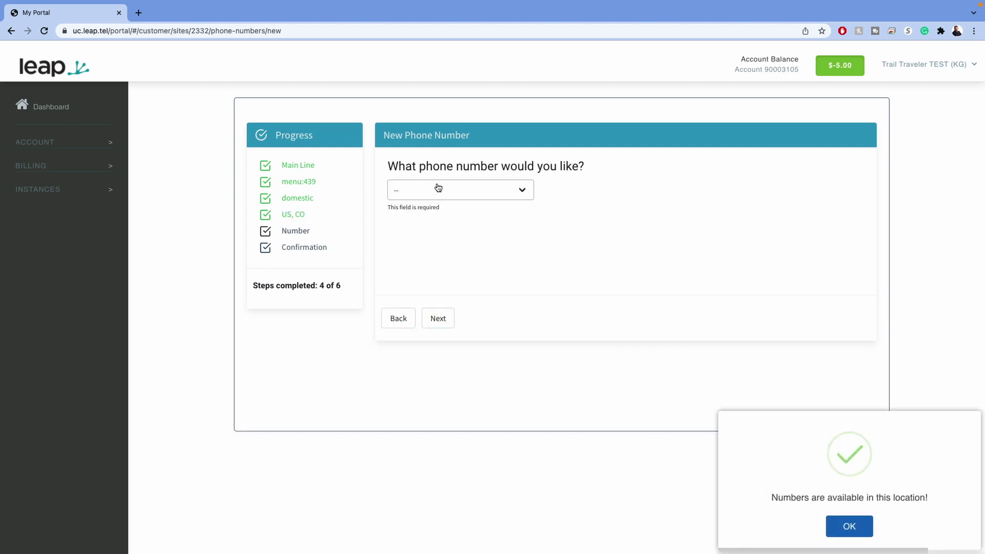
left_click(861, 528)
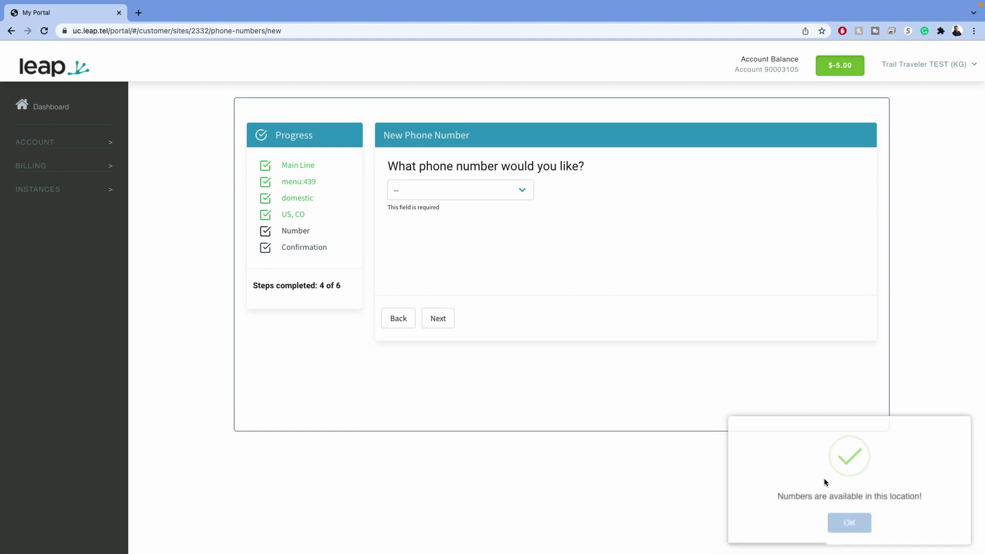
left_click(499, 195)
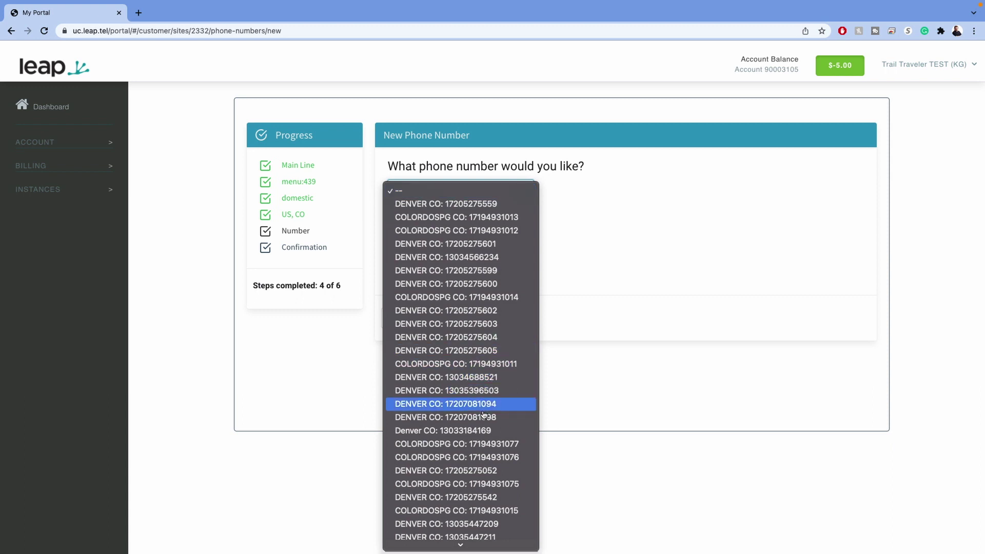
scroll(485, 408, "down", 5)
scroll(484, 414, "down", 6)
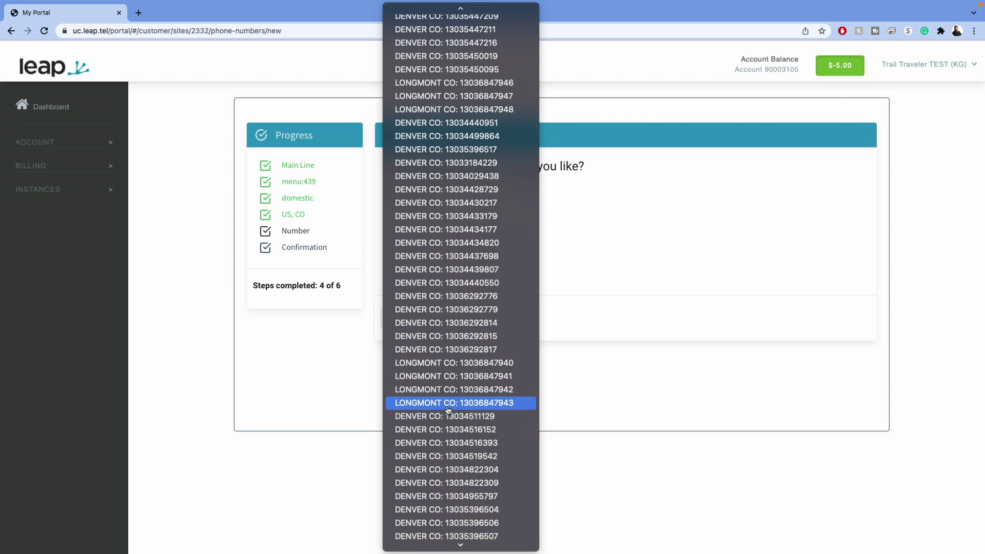
left_click(455, 364)
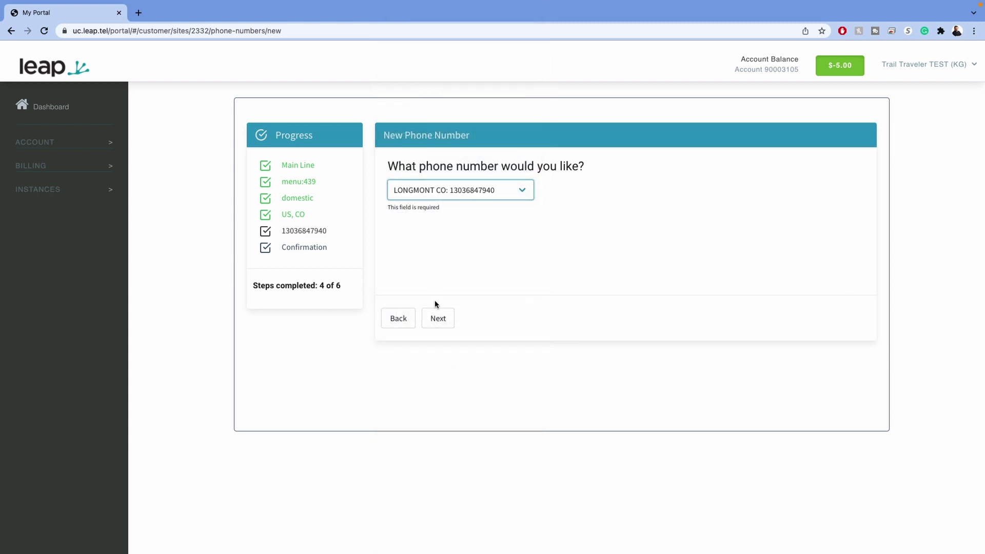
left_click(442, 321)
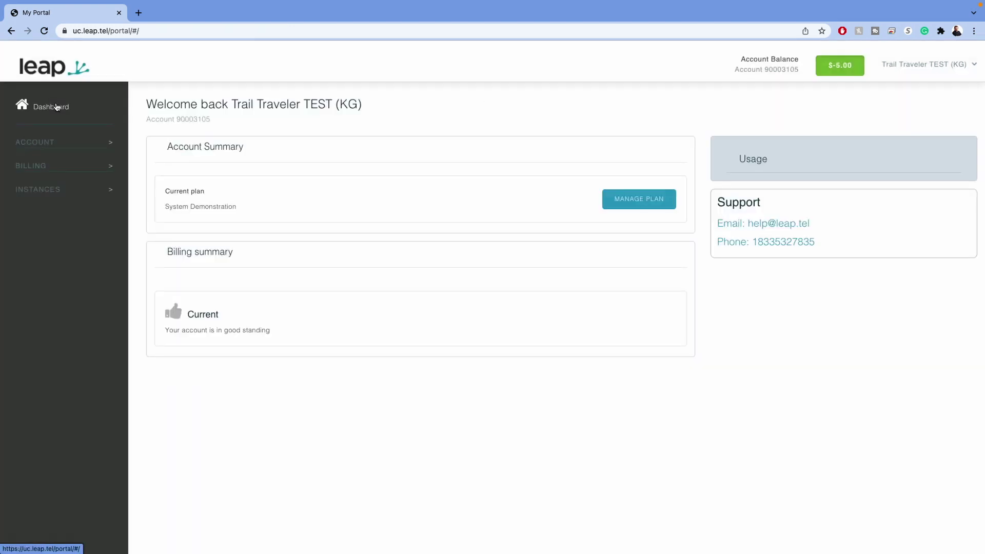
- Open the site1 instance overview from the Instances list under Billing
left_click(44, 167)
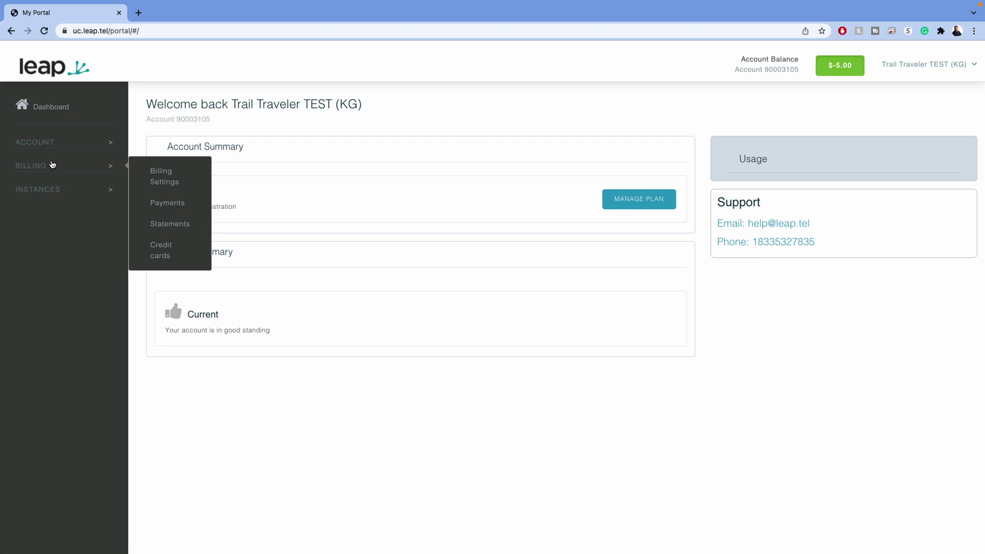
left_click(53, 191)
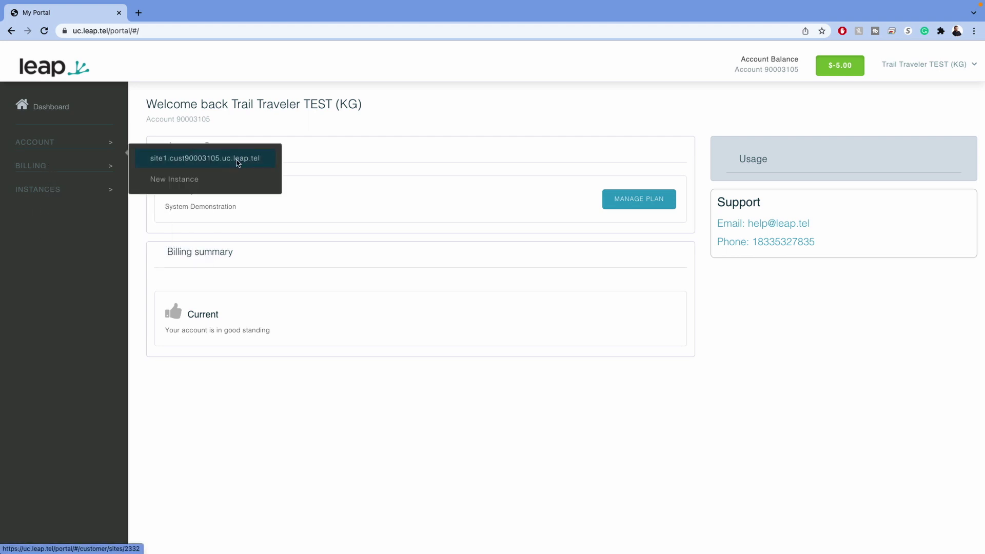
left_click(239, 161)
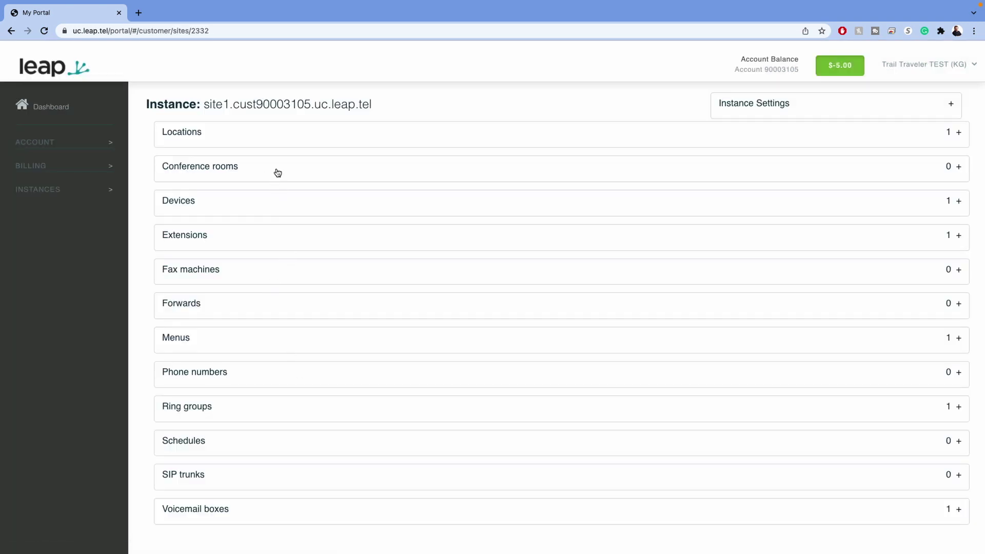
- Look over the Main Menu's key options and 1-second greeting, then cancel without saving
left_click(304, 344)
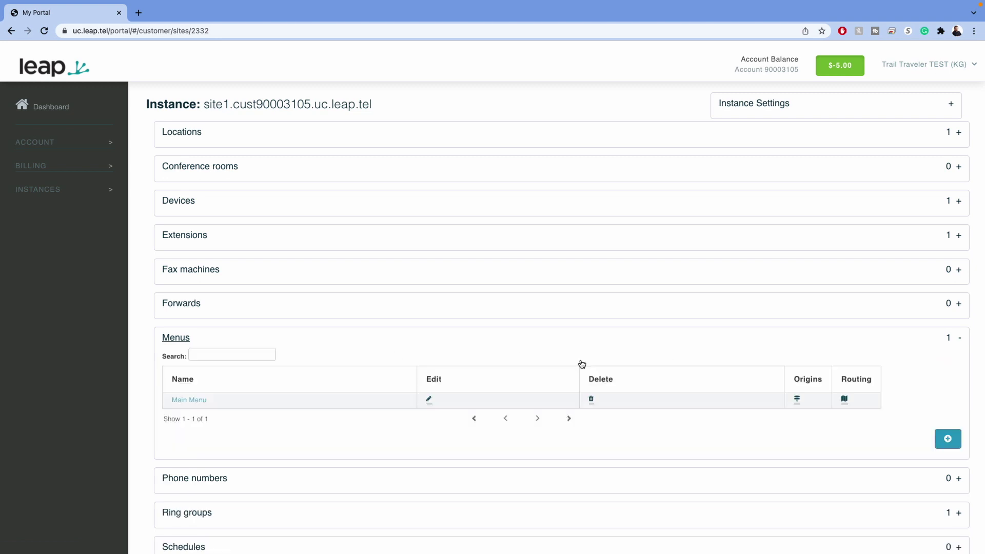
left_click(191, 401)
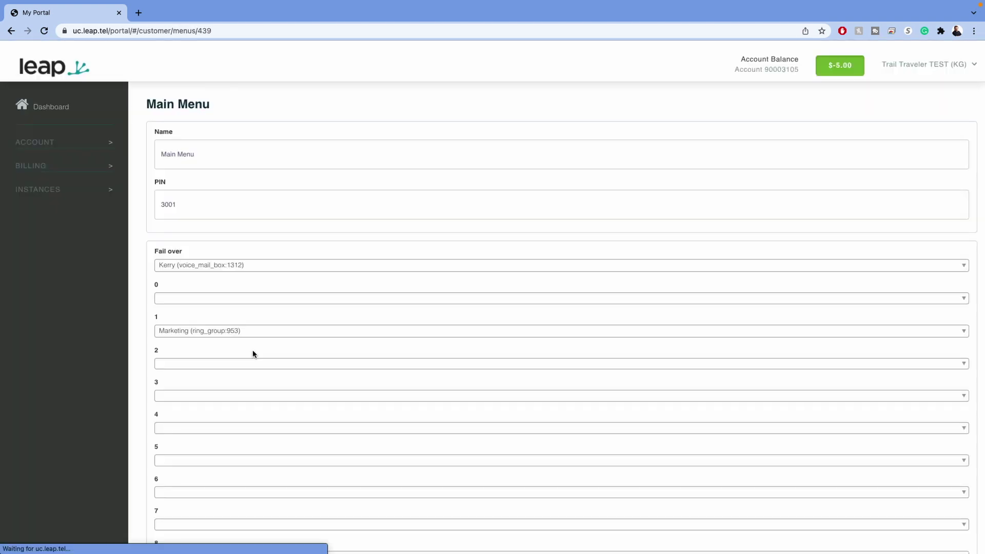
scroll(254, 353, "down", 10)
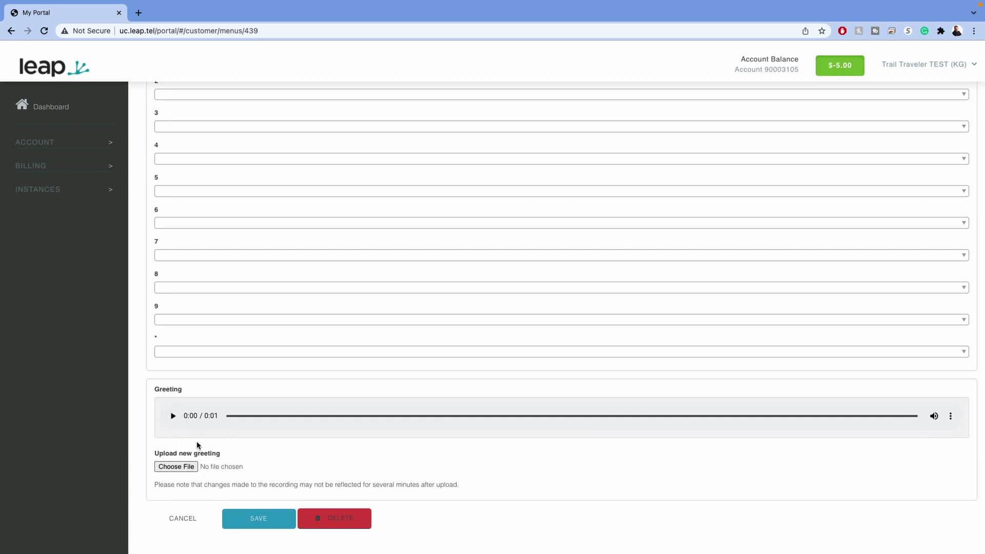
left_click(184, 519)
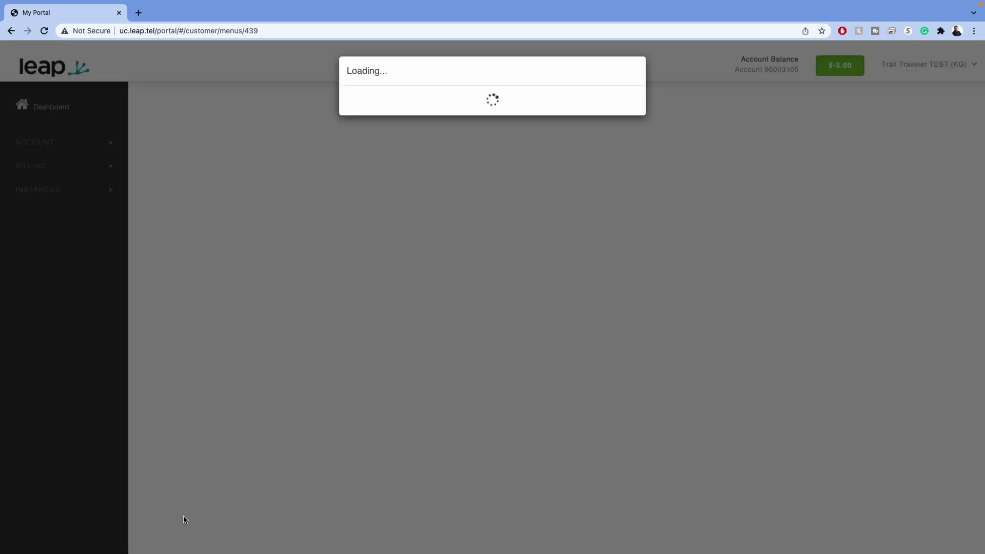